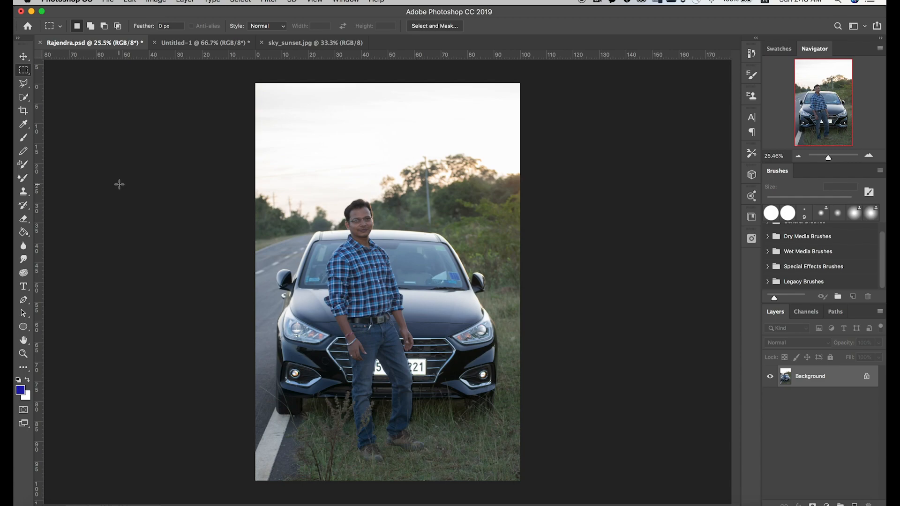
- Open sky_sunset.jpg from the Replace Sky folder
left_click(107, 3)
left_click(108, 2)
left_click(109, 2)
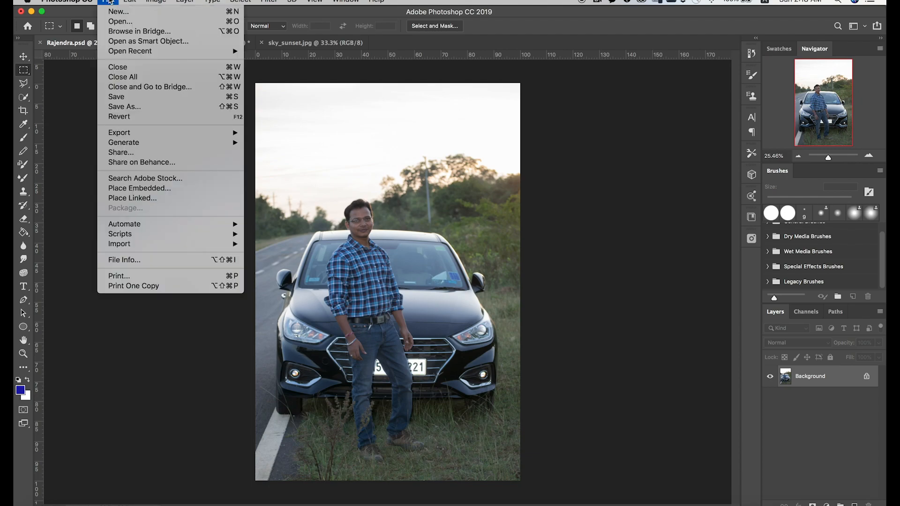
left_click(118, 22)
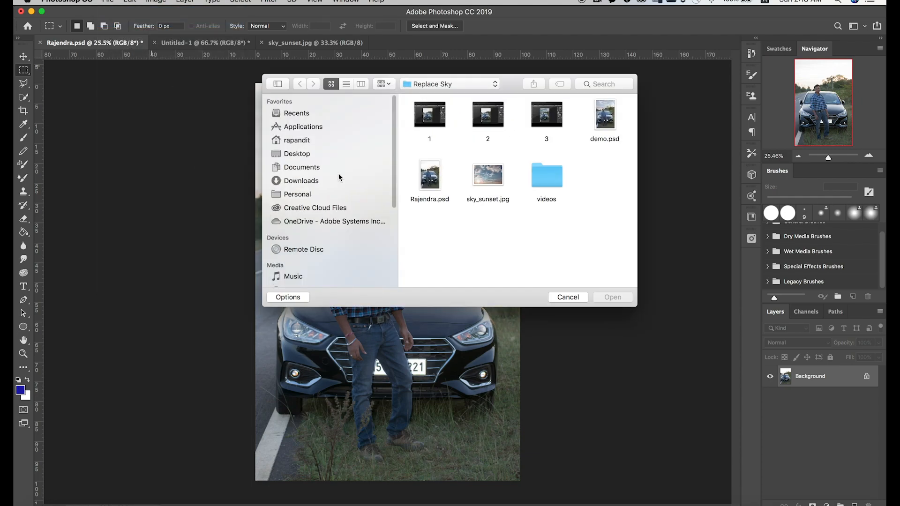
left_click(487, 178)
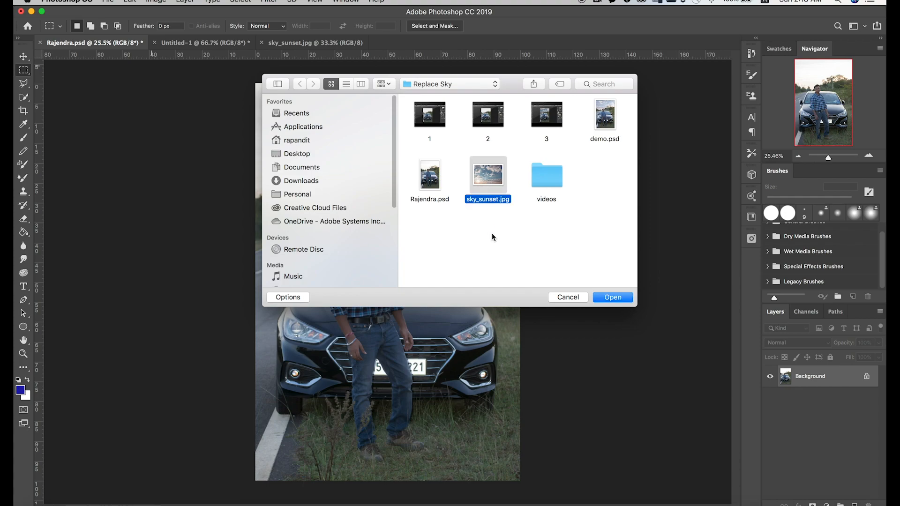
left_click(599, 300)
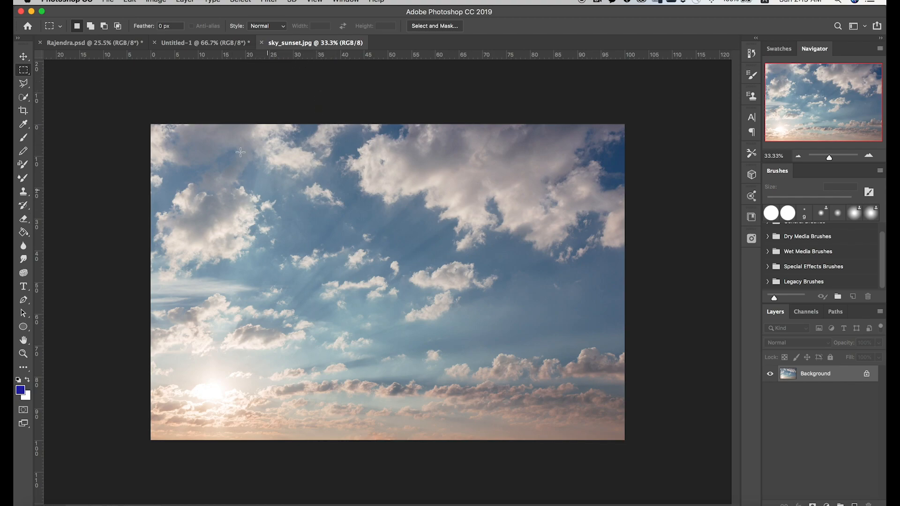
- Copy the sunset sky's Background layer into the car portrait document, accepting the colour profile conversion
left_click(99, 42)
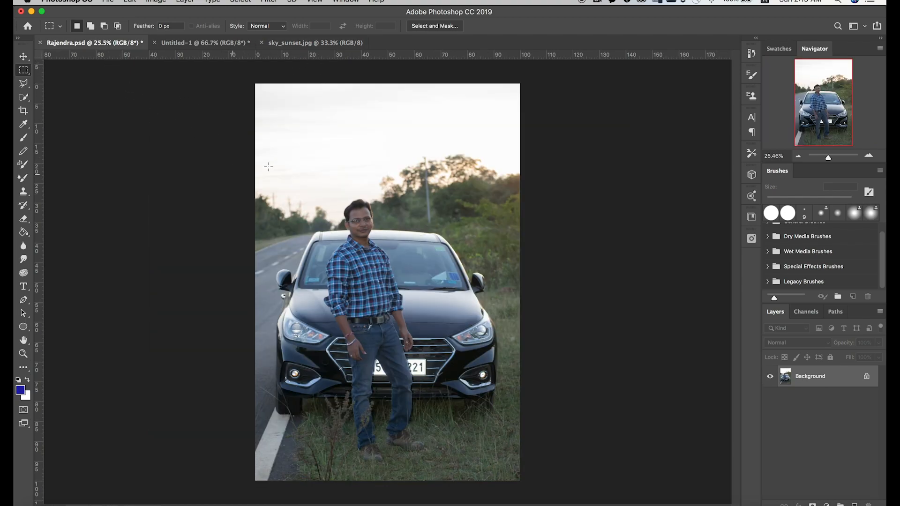
left_click(292, 43)
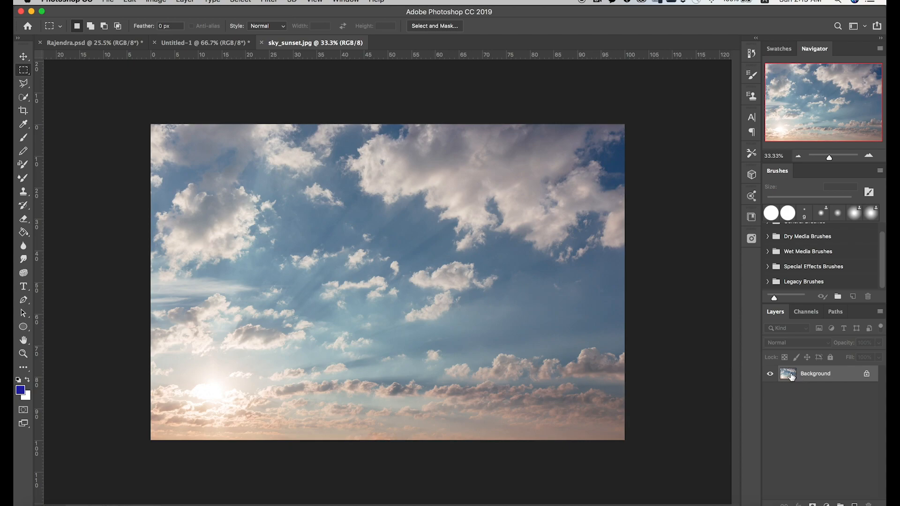
left_click_drag(791, 378, 374, 129)
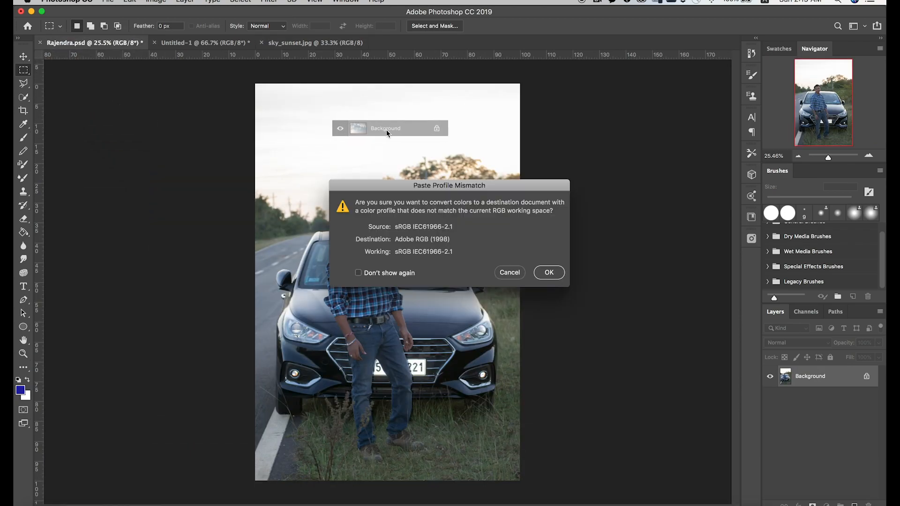
left_click(547, 276)
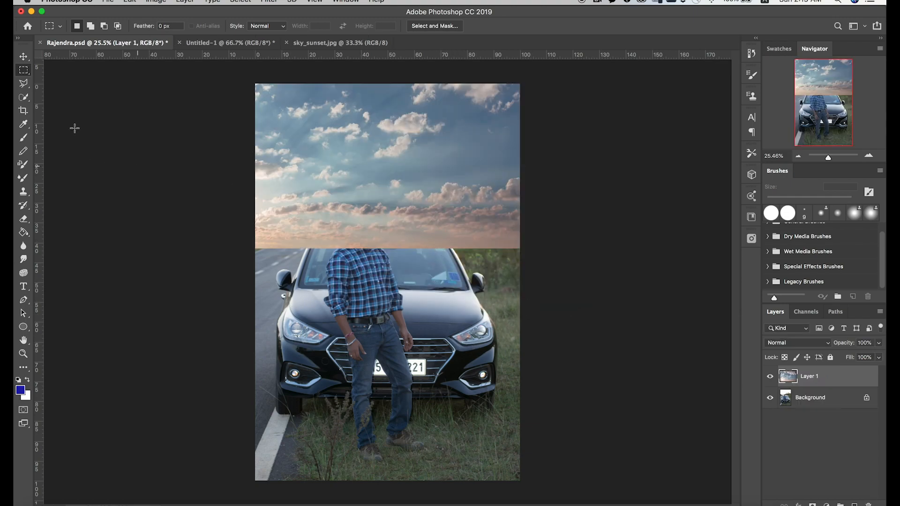
- Fit the copied sky layer over the upper part of the portrait at about 76% scale and delete that layer
left_click(24, 56)
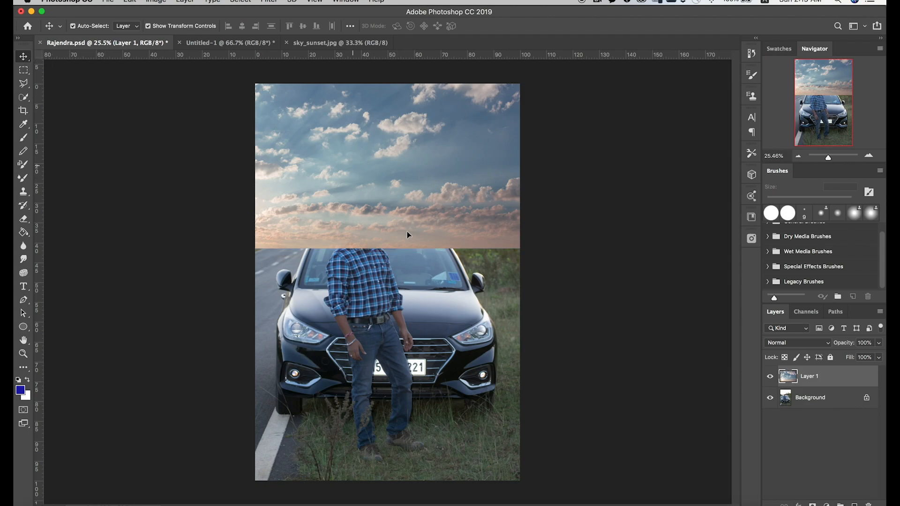
left_click_drag(407, 232, 417, 359)
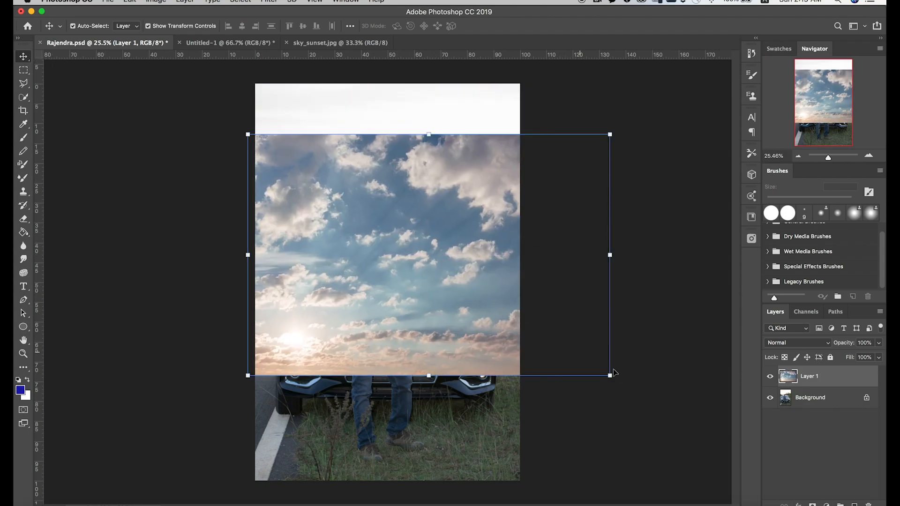
left_click_drag(610, 376, 539, 291)
left_click_drag(427, 274, 423, 215)
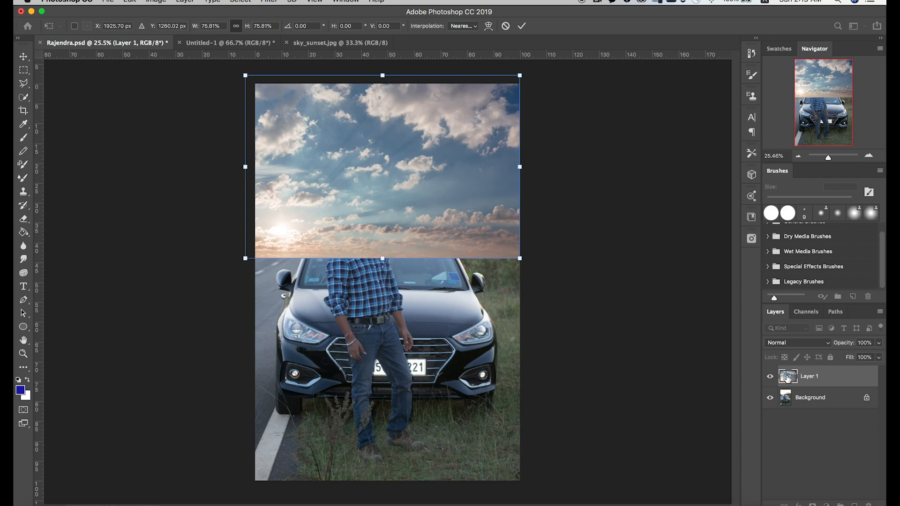
key("Return")
left_click_drag(789, 376, 868, 504)
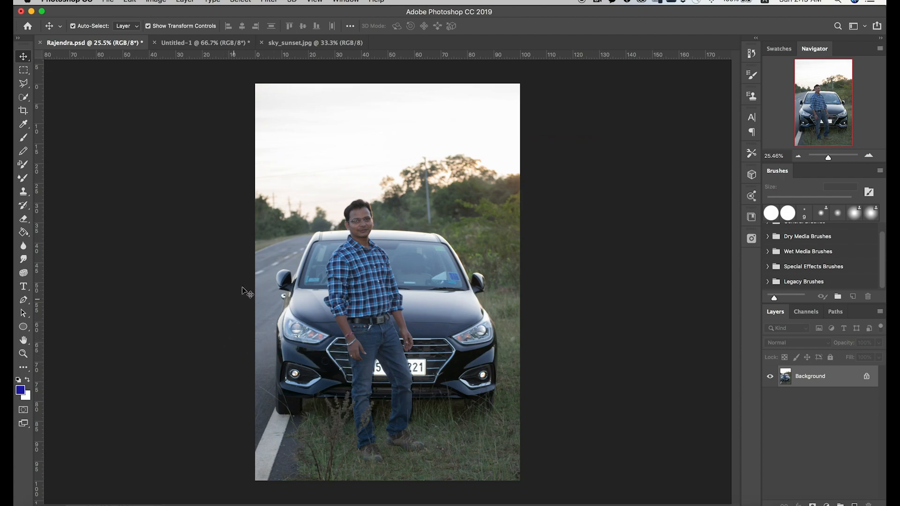
- Place sky_sunset.jpg as an embedded image in the car portrait document
left_click(100, 1)
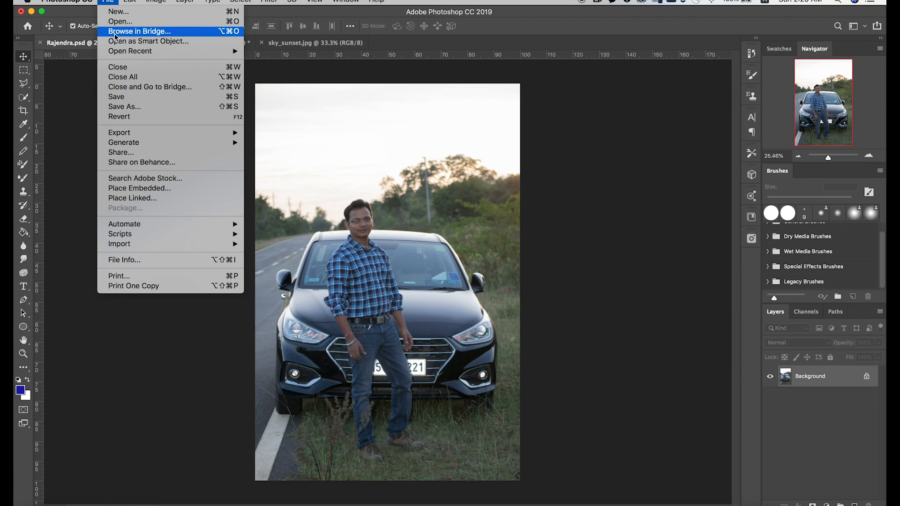
left_click(150, 188)
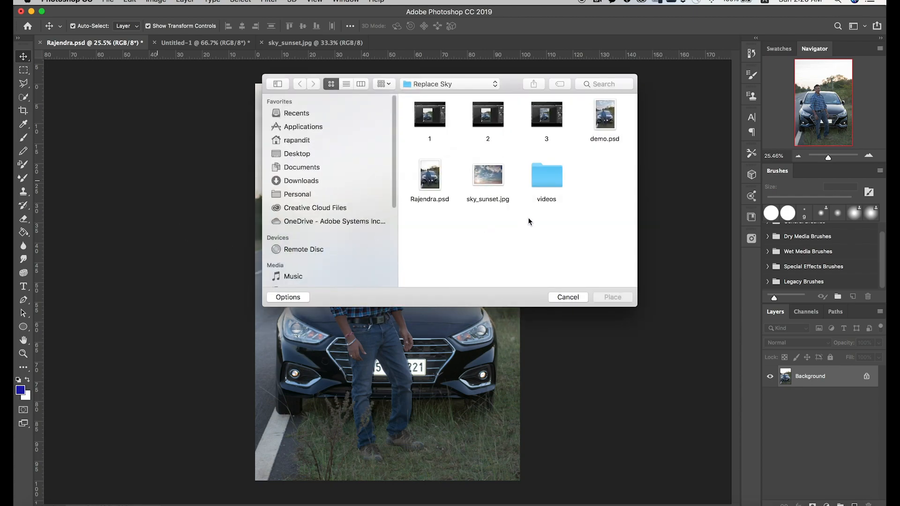
left_click(486, 179)
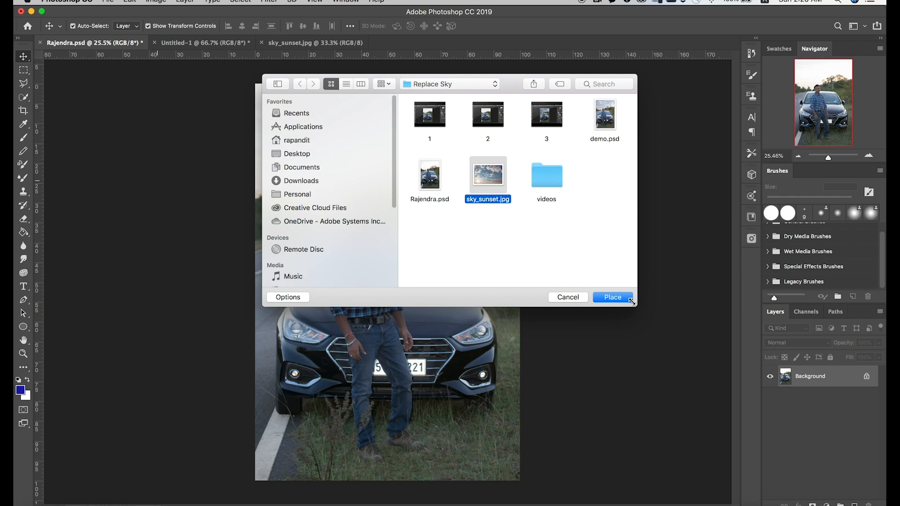
left_click(614, 301)
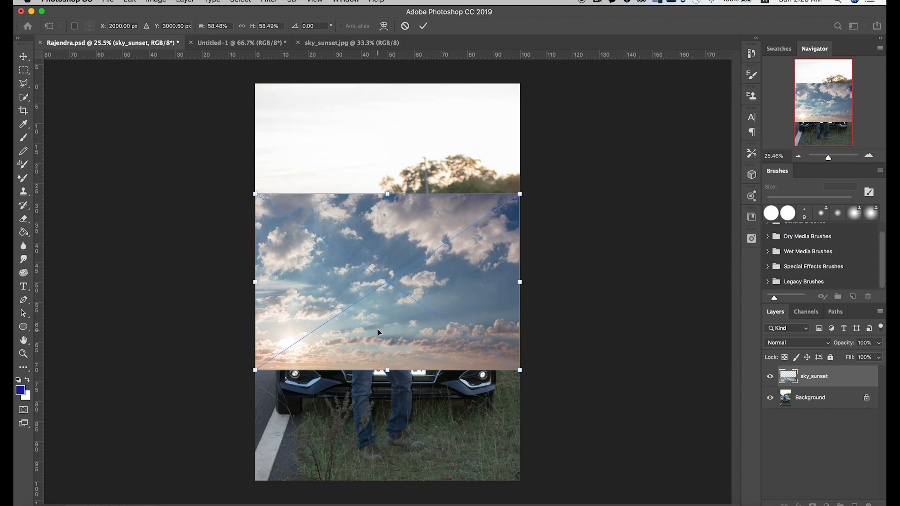
- Shift the placed sky down over the car to about Y 3792 px to uncover the original sky
left_click_drag(377, 329, 377, 355)
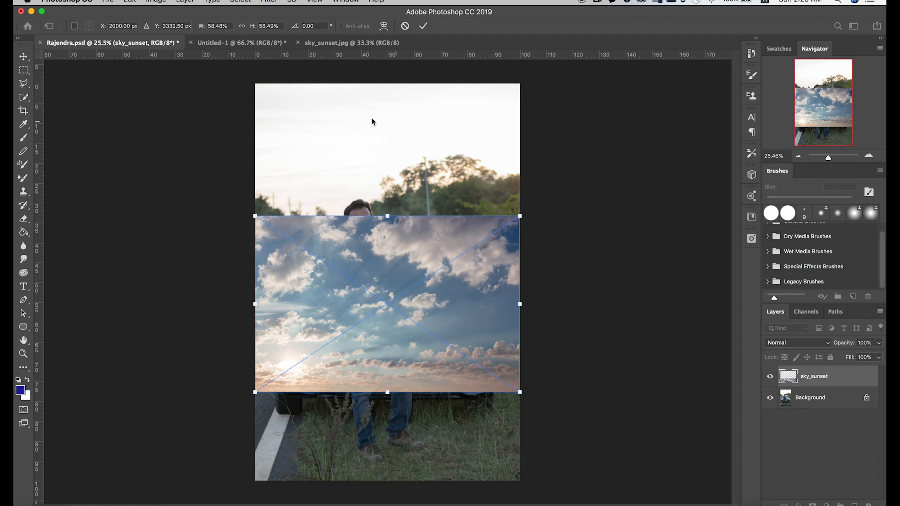
left_click_drag(359, 278, 359, 325)
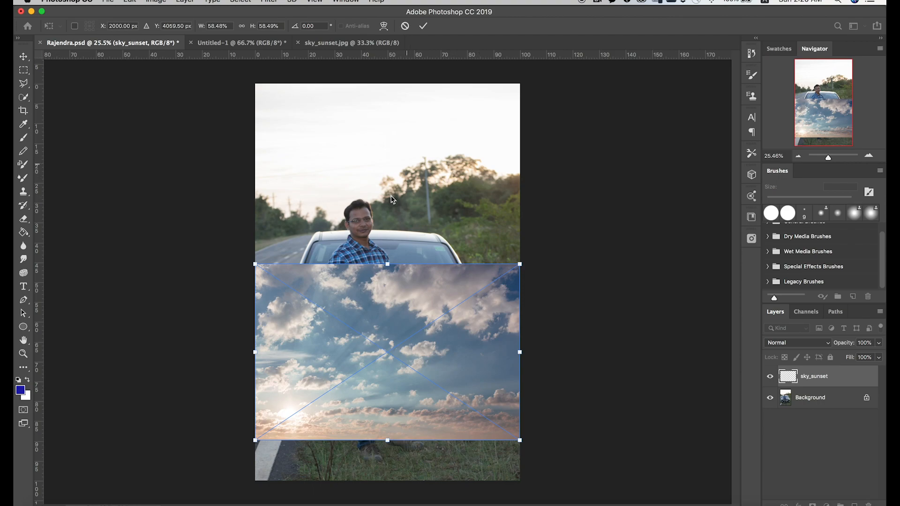
left_click_drag(321, 371, 322, 354)
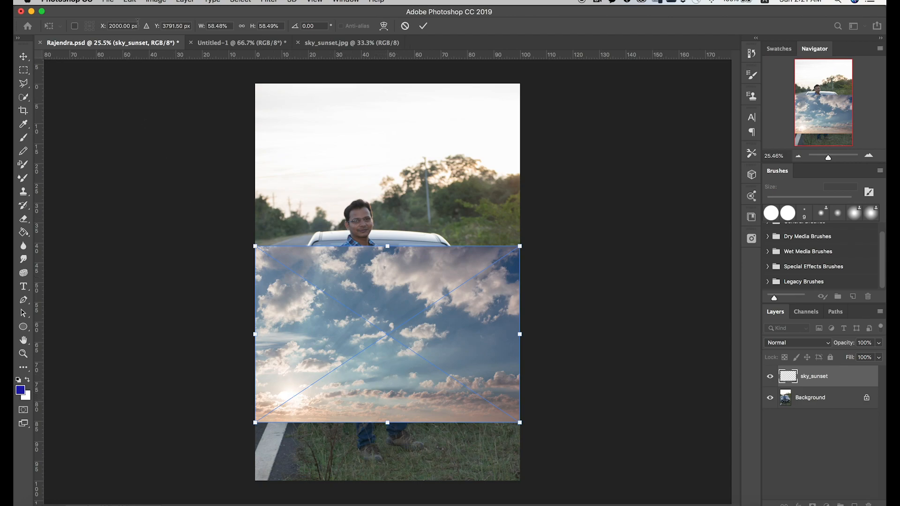
- Flip the placed sky horizontally and move it over the original sky at about Y 830 px, committing the transform
left_click(132, 2)
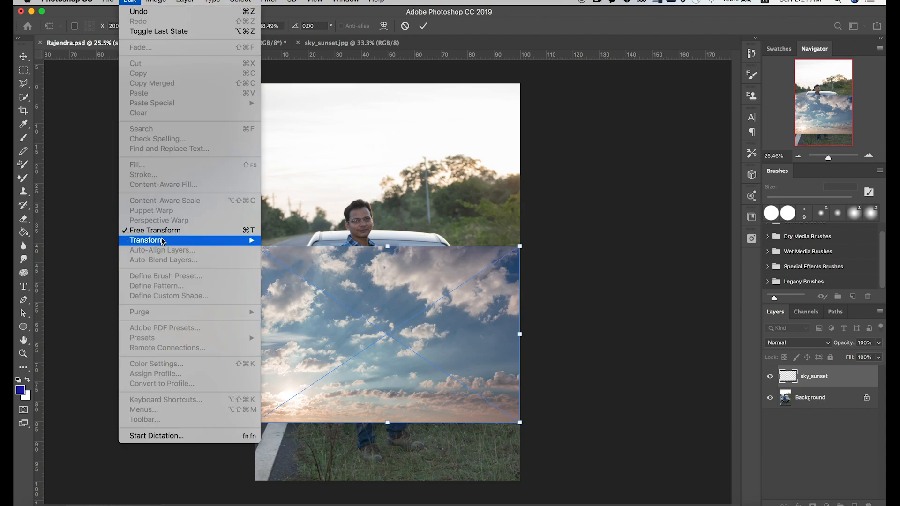
mouse_move(163, 241)
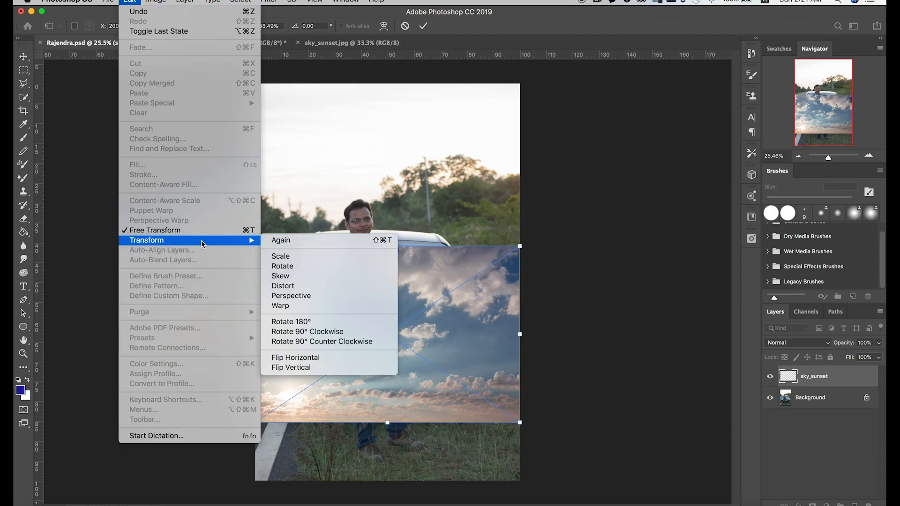
left_click(300, 358)
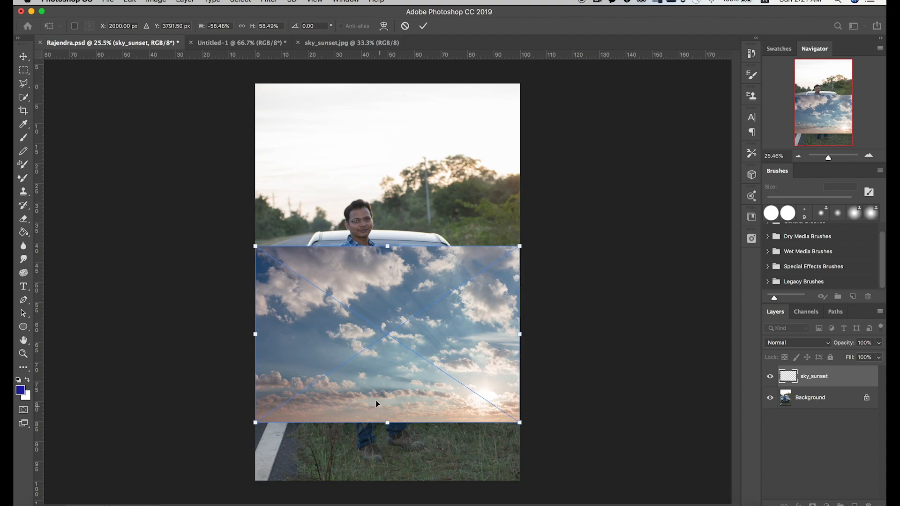
left_click_drag(368, 392, 380, 193)
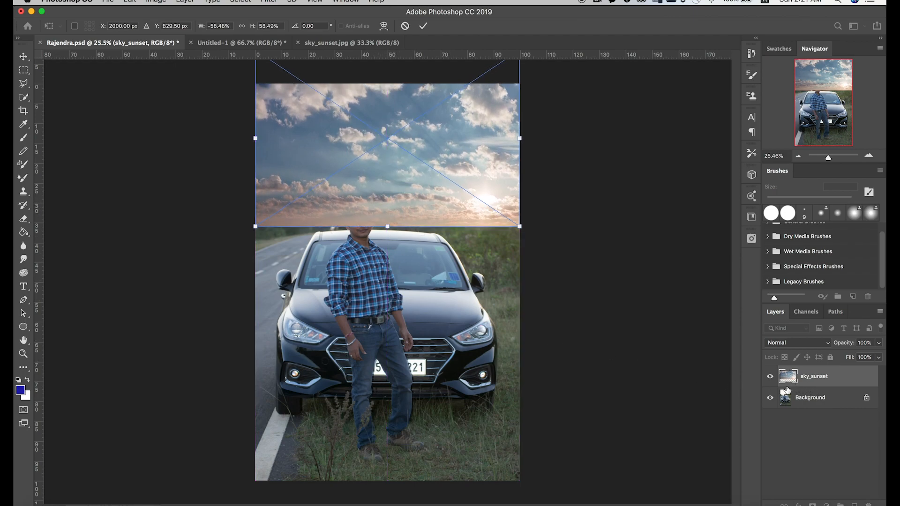
key("Return")
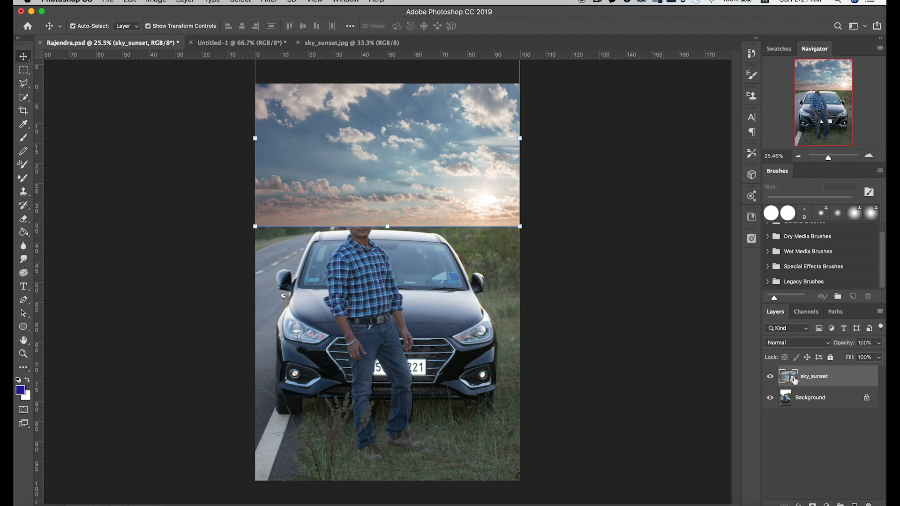
- Set the sky_sunset layer's blend mode to Darken
left_click(782, 345)
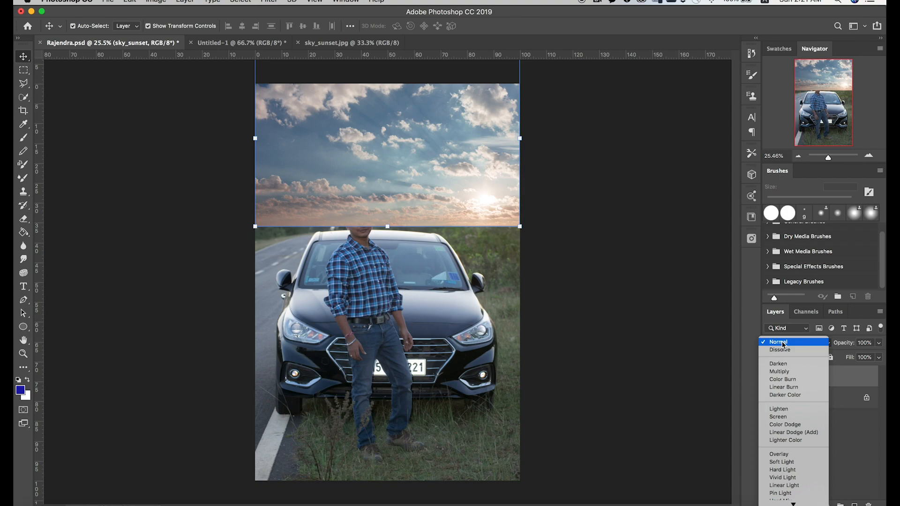
left_click(780, 364)
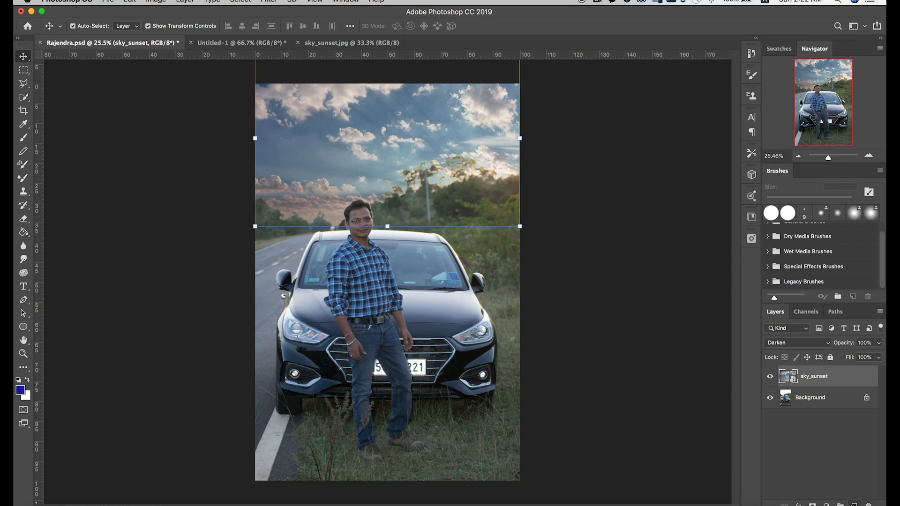
- Add an empty layer above sky_sunset and hide the sky_sunset and Background layers
left_click(854, 505)
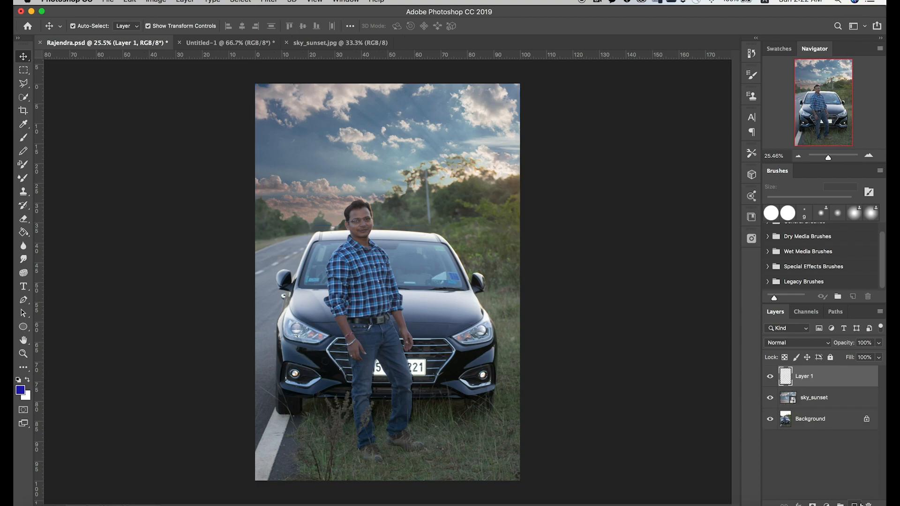
left_click(770, 398)
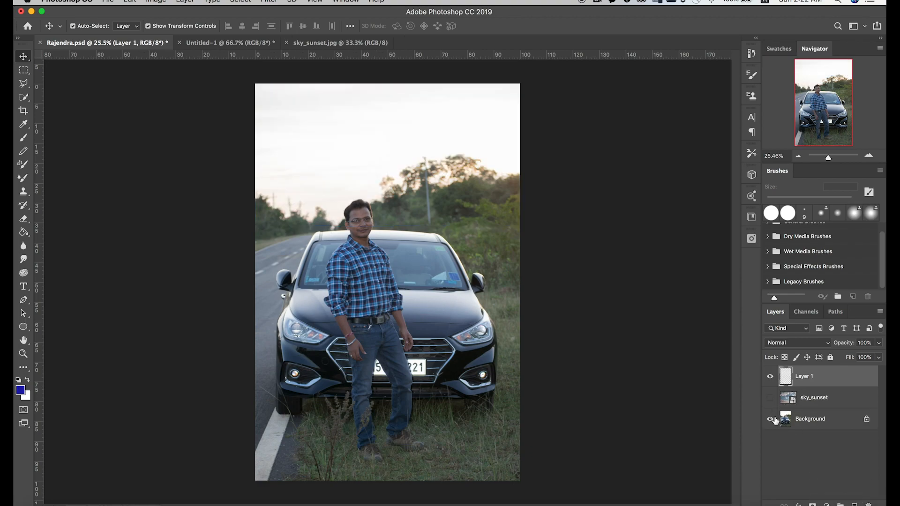
left_click(771, 419)
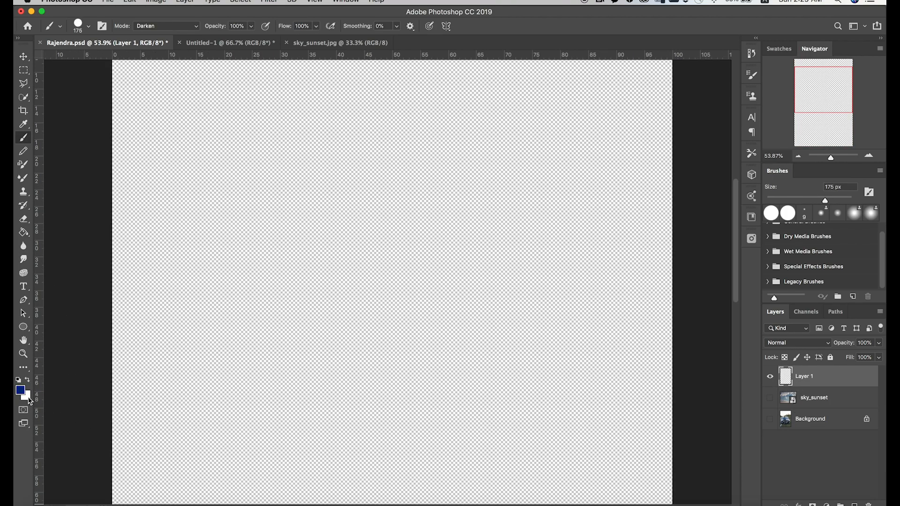
- Set the foreground colour to pinkish red d11b57 and paint a wavy diagonal Brush stroke on the empty layer
left_click(21, 393)
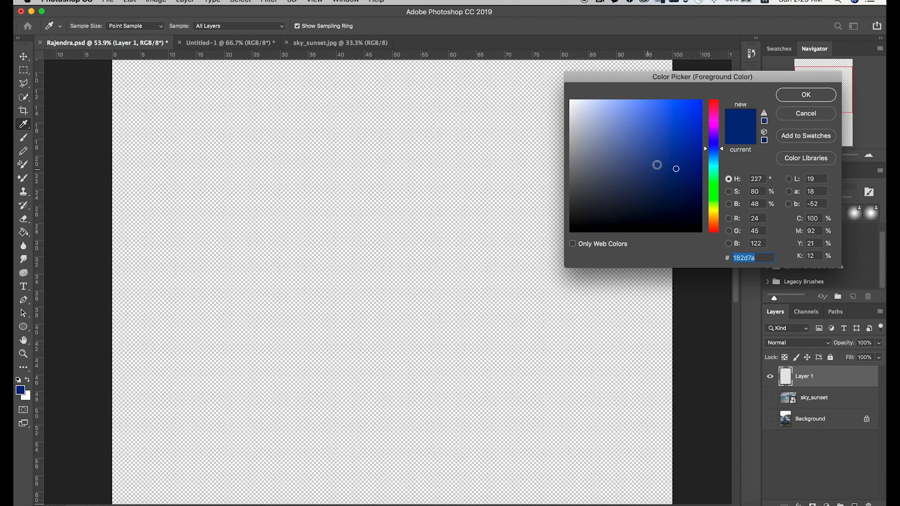
left_click_drag(714, 157, 714, 107)
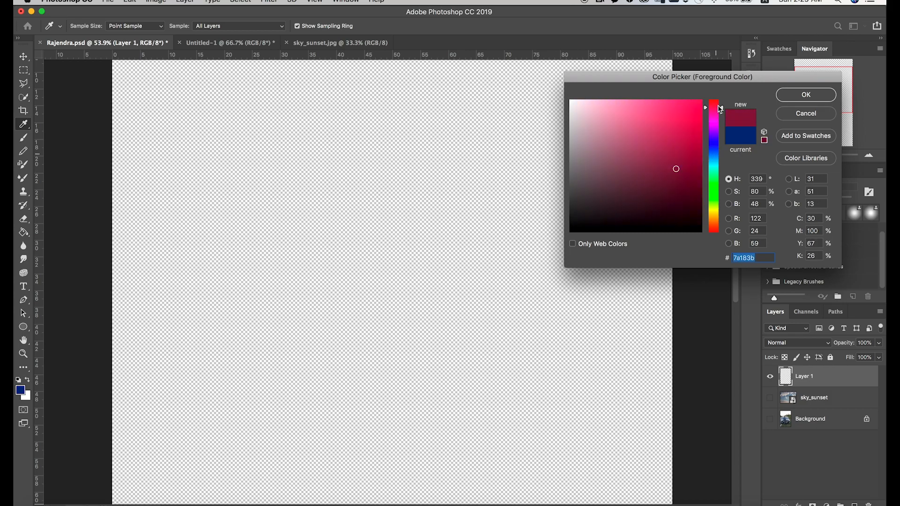
left_click(701, 109)
left_click(685, 124)
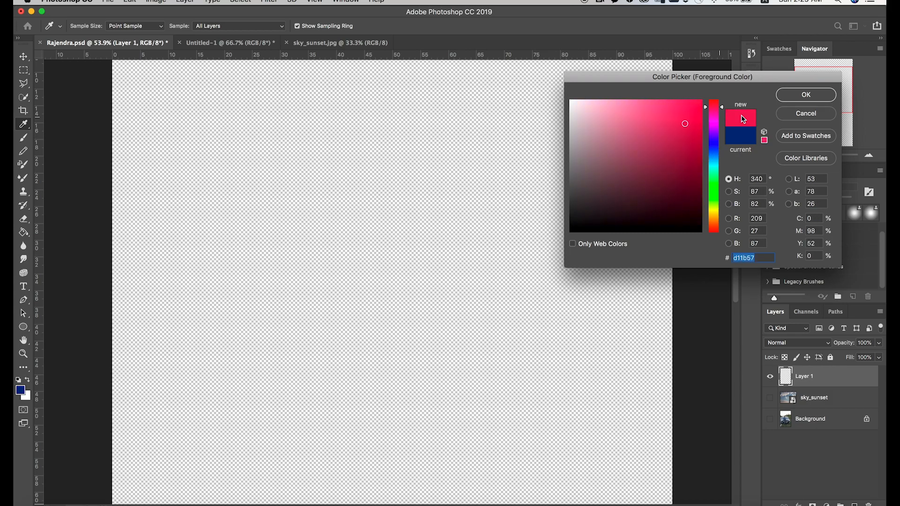
left_click(803, 95)
key("b")
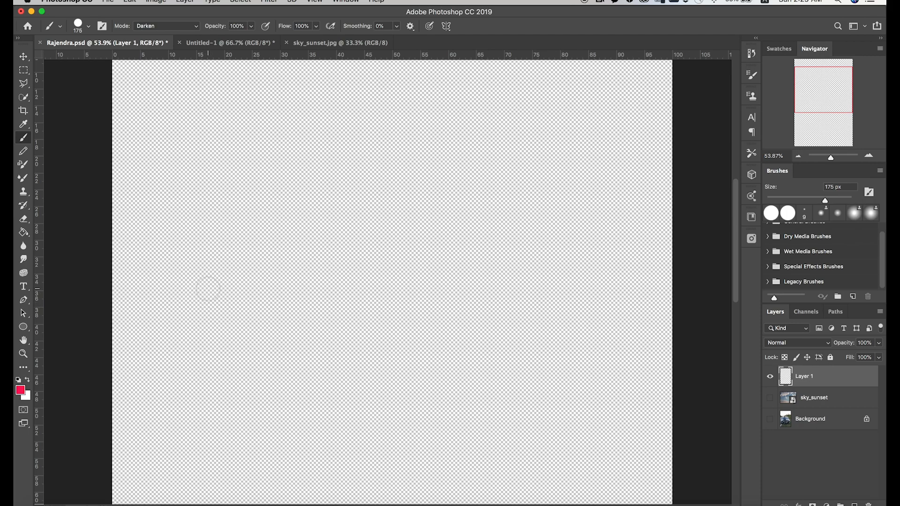
mouse_move(202, 309)
left_mouse_down()
mouse_move(228, 279)
mouse_move(370, 214)
left_mouse_up()
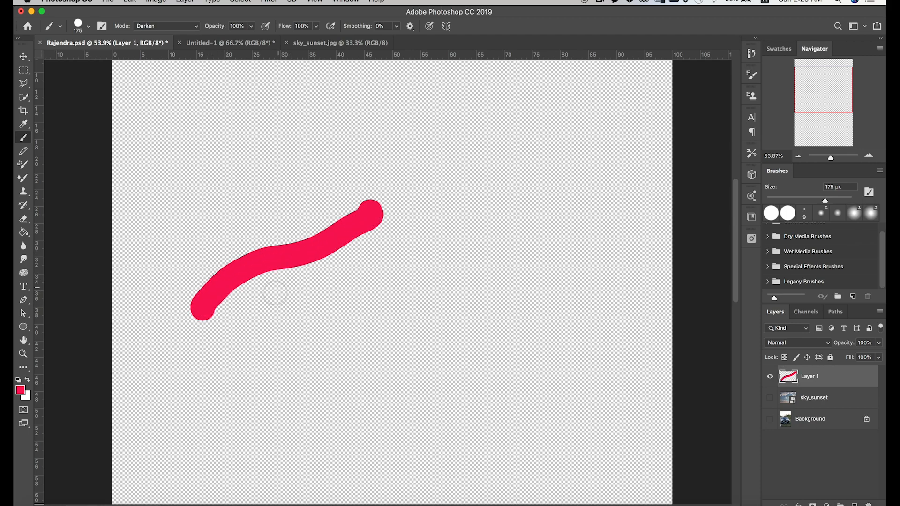
- Set the Brush mode to Normal and the foreground colour to dark blue 091b79, and paint a vertical stroke across the pink stroke's upper end
left_click(181, 26)
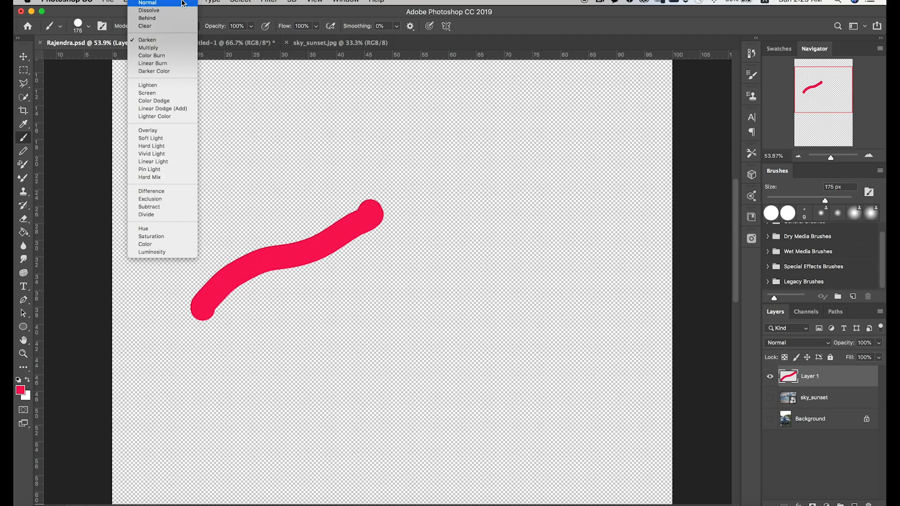
left_click(182, 3)
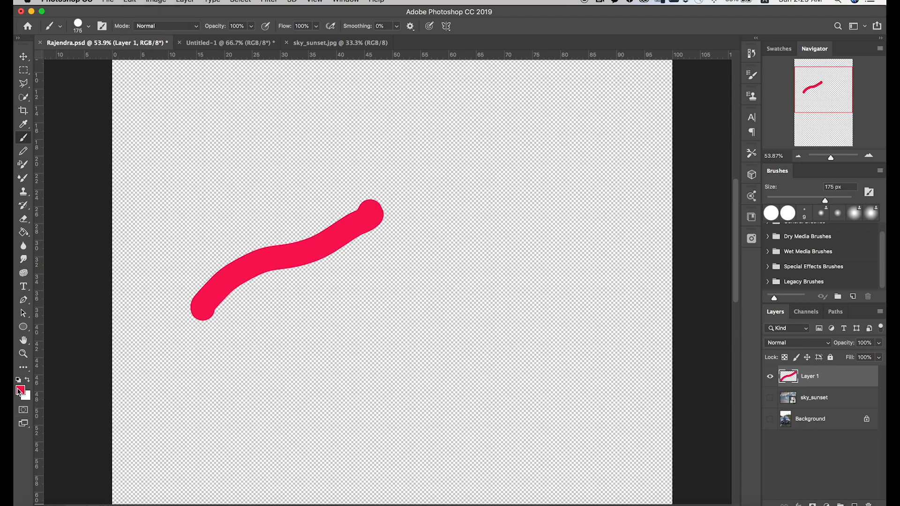
left_click(21, 390)
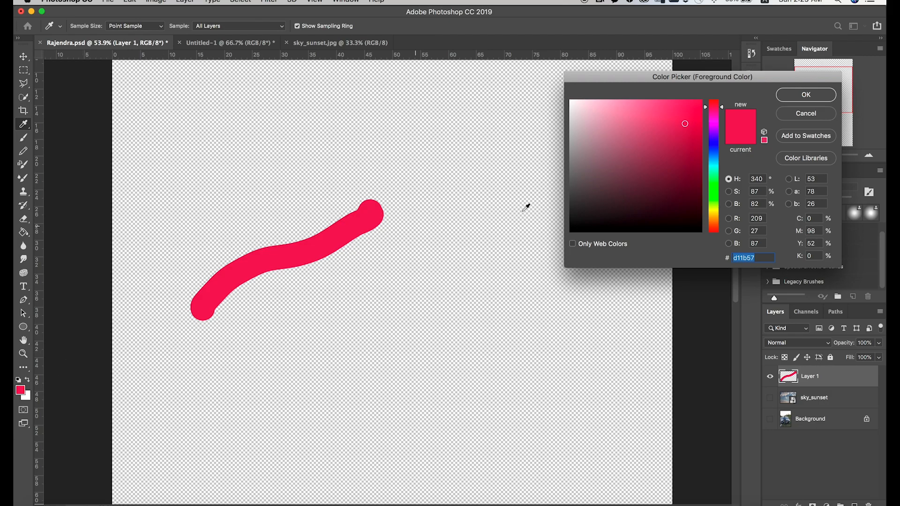
left_click(715, 147)
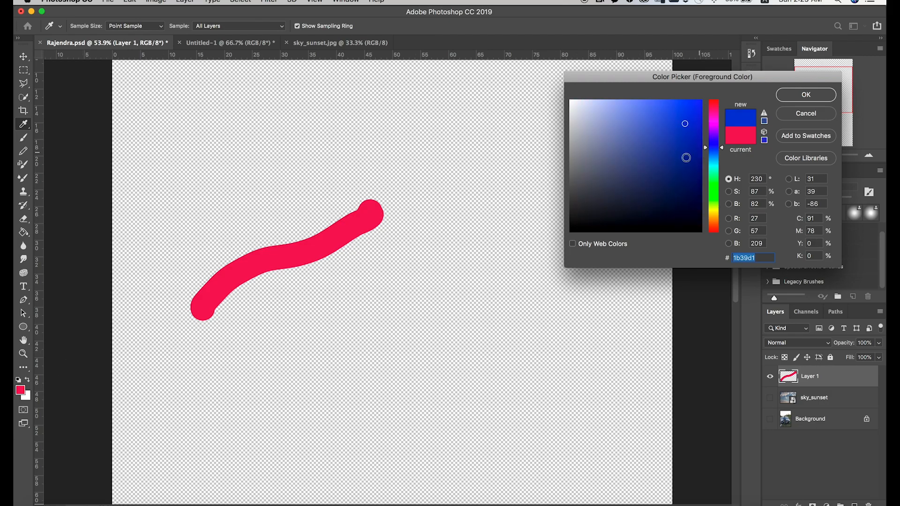
left_click_drag(685, 157, 693, 169)
left_click(806, 95)
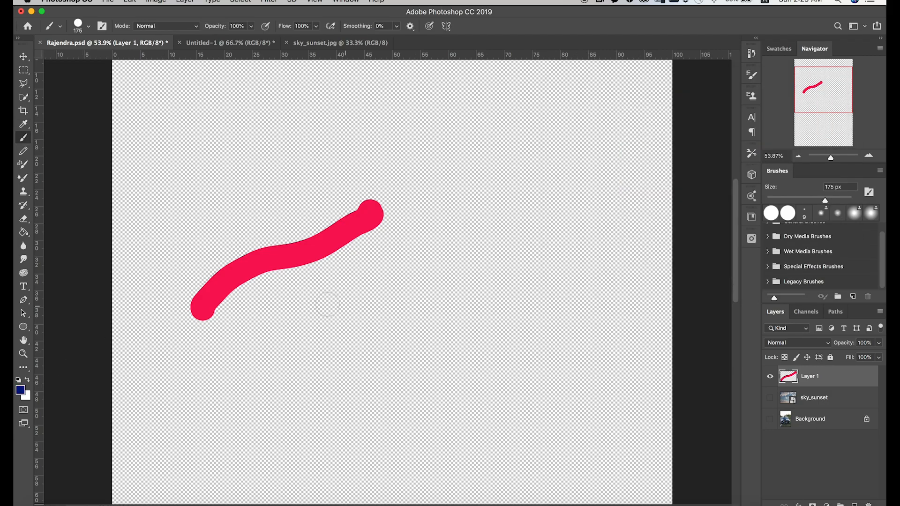
mouse_move(341, 177)
left_mouse_down()
mouse_move(335, 235)
mouse_move(345, 319)
left_mouse_up()
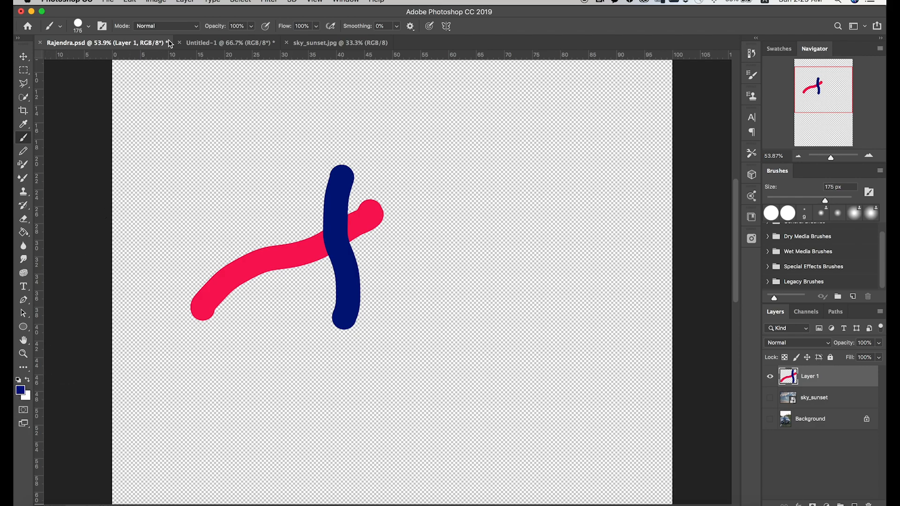
- Set the Brush mode to Darken and paint a second vertical dark blue stroke across the lower half of the pink stroke
left_click(183, 26)
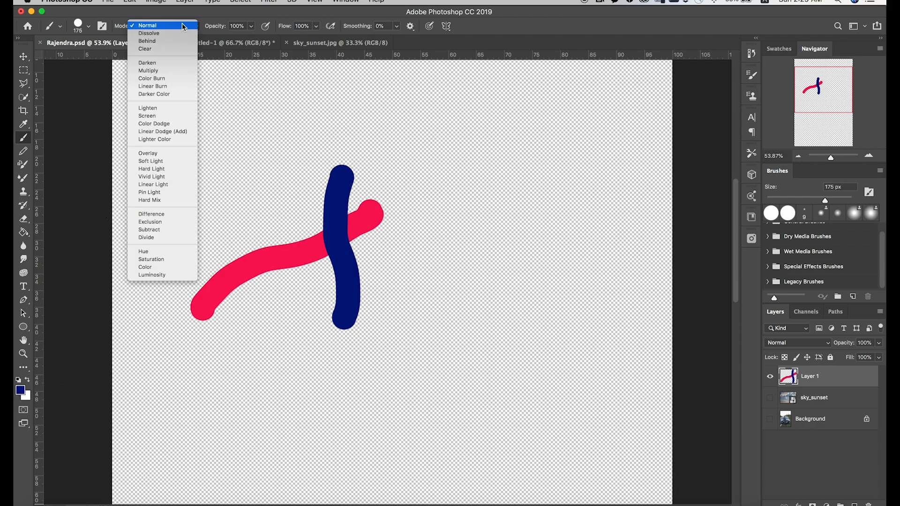
left_click(173, 64)
left_click_drag(271, 184, 250, 356)
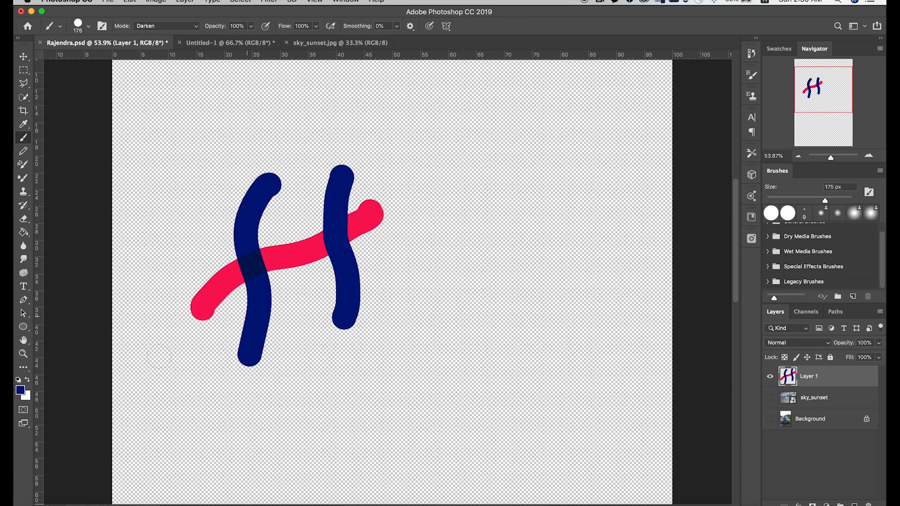
- Sample the pink stroke, the blue strokes and the Darken overlap in the foreground Color Picker to compare their RGB channel values
left_click(20, 391)
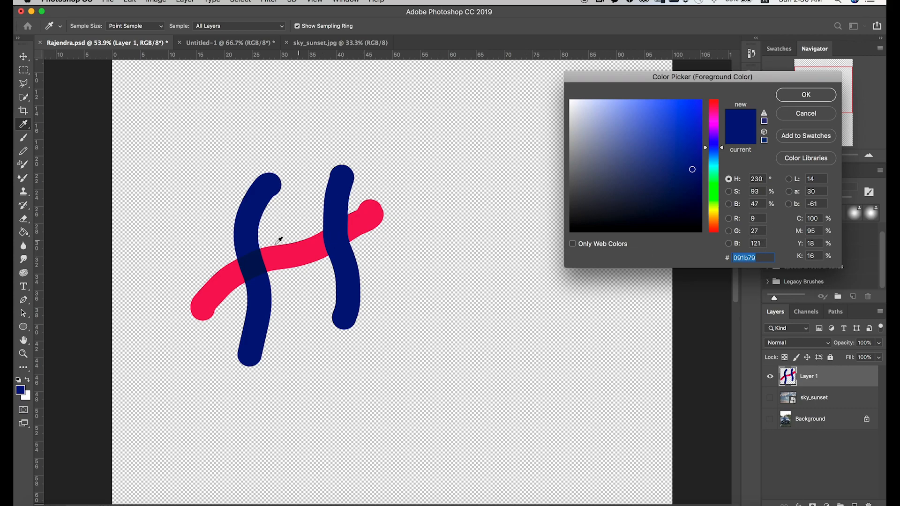
left_click(254, 264)
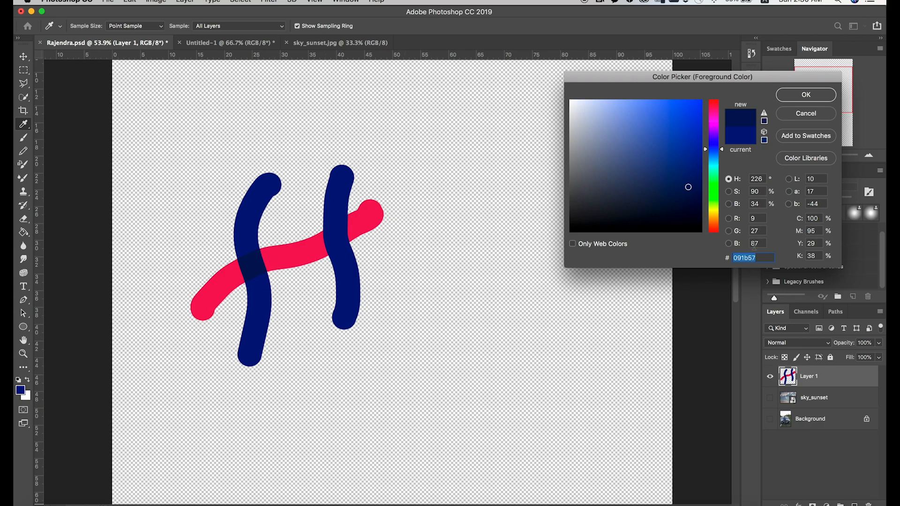
left_click(279, 254)
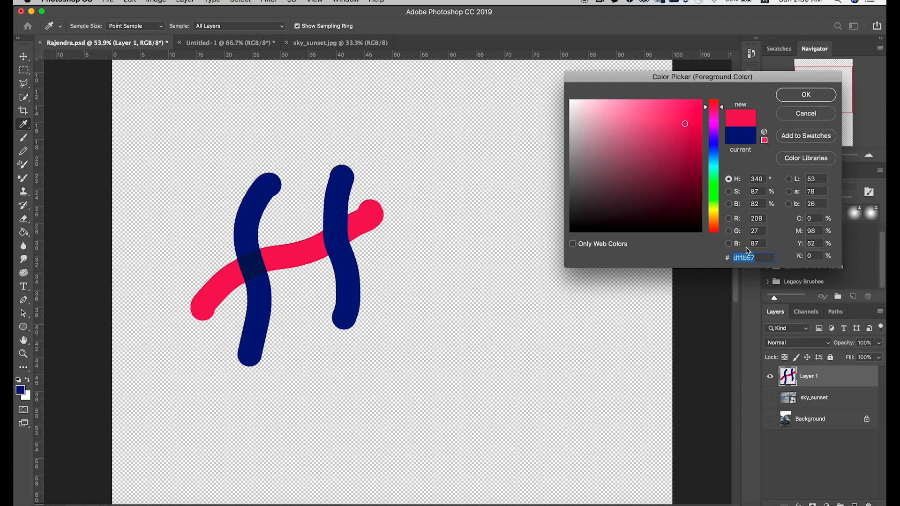
left_click(258, 293)
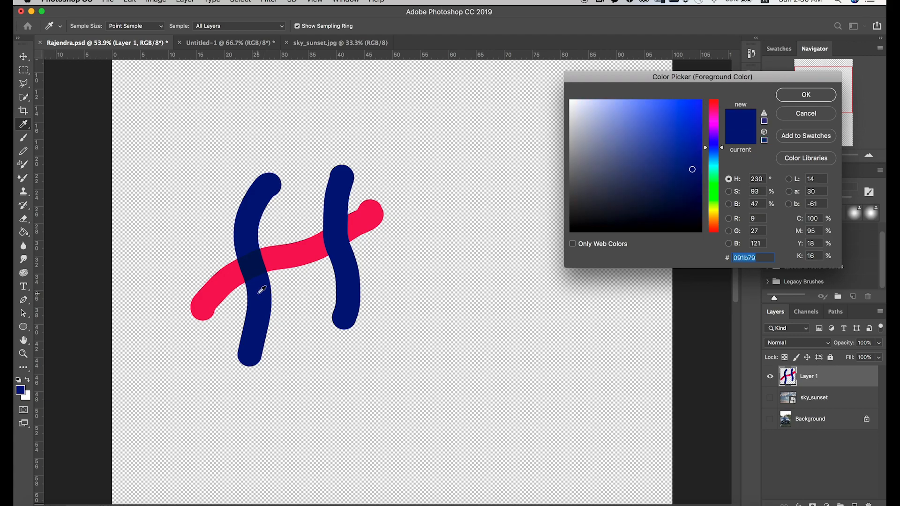
left_click(283, 257)
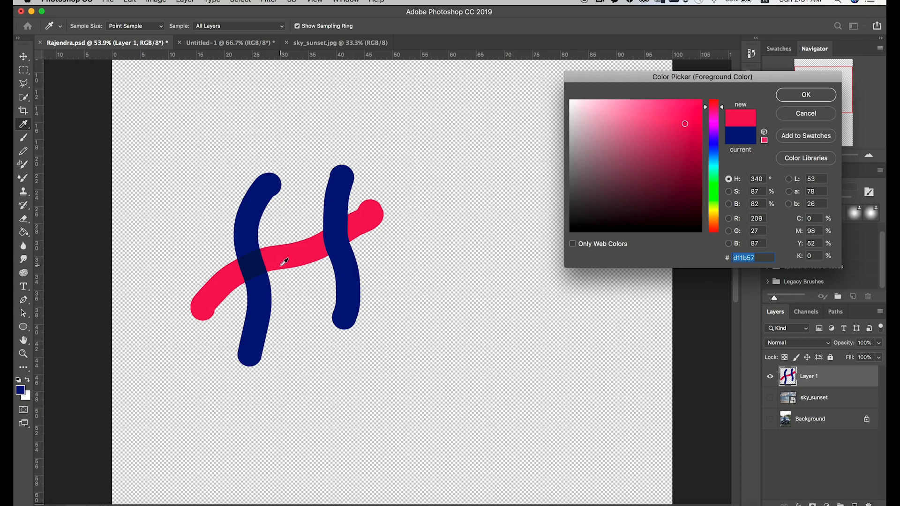
left_click(262, 295)
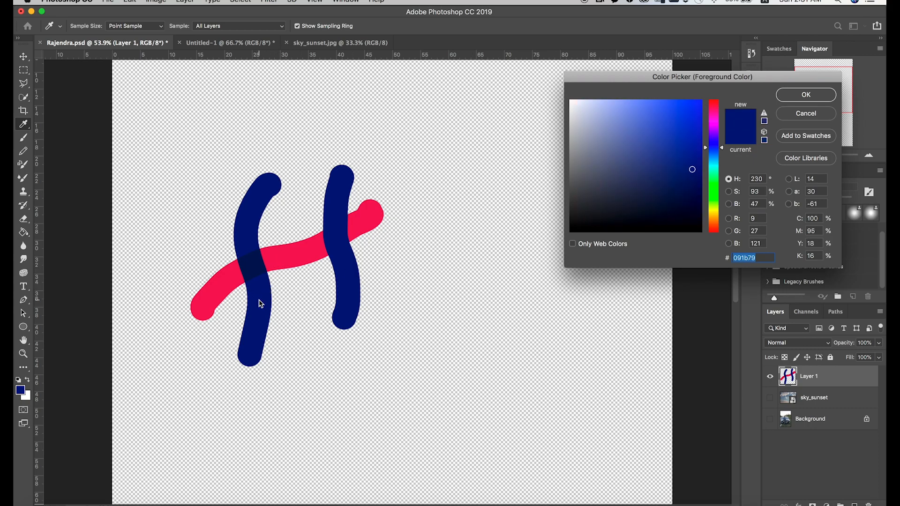
left_click(277, 263)
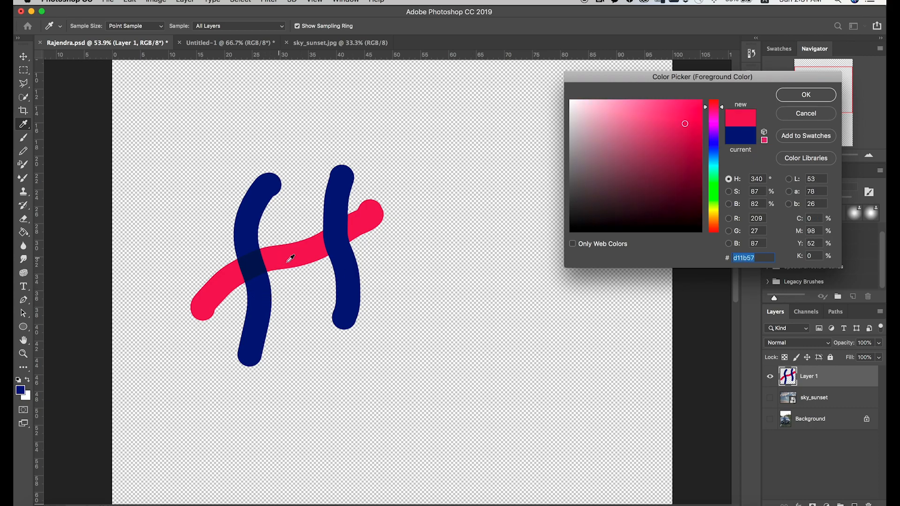
left_click(256, 264)
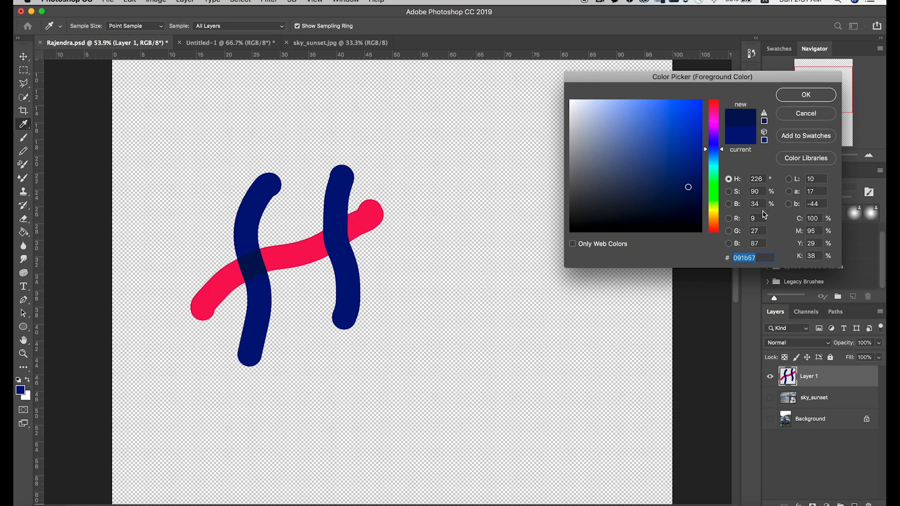
left_click(277, 260)
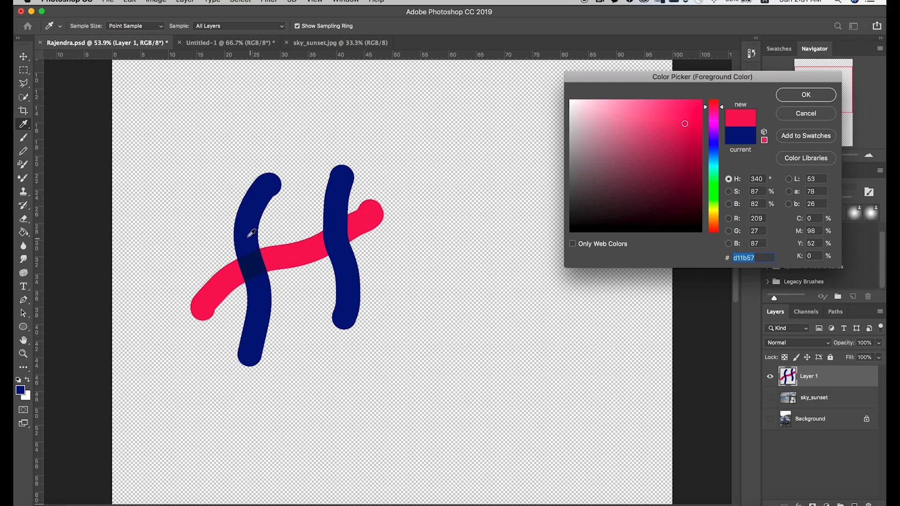
left_click(253, 219)
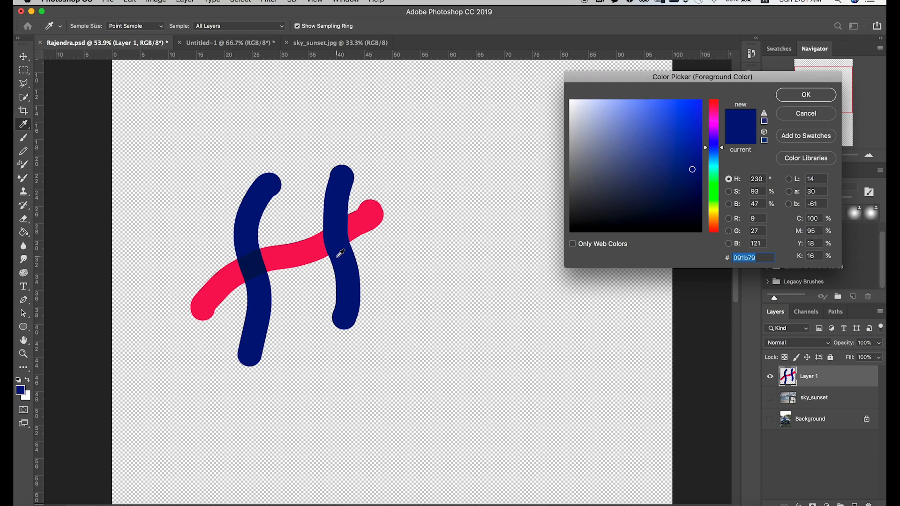
left_click(252, 263)
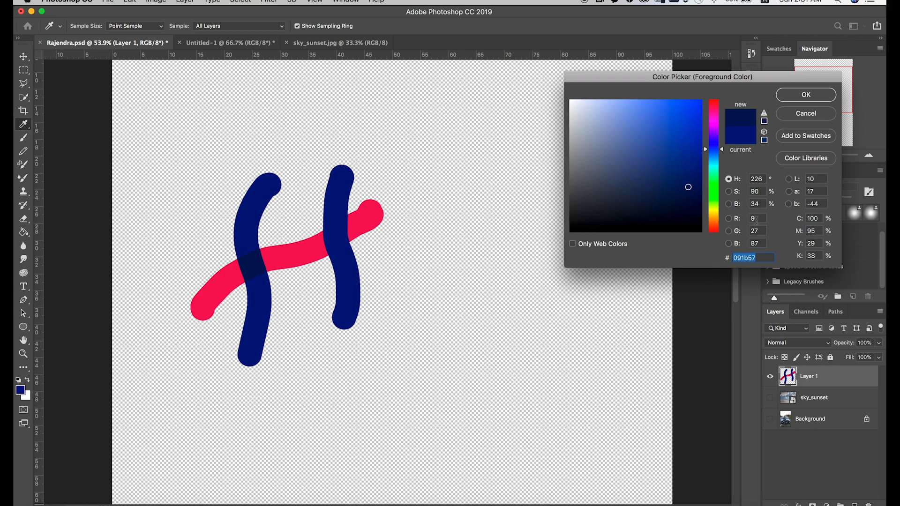
left_click(279, 258)
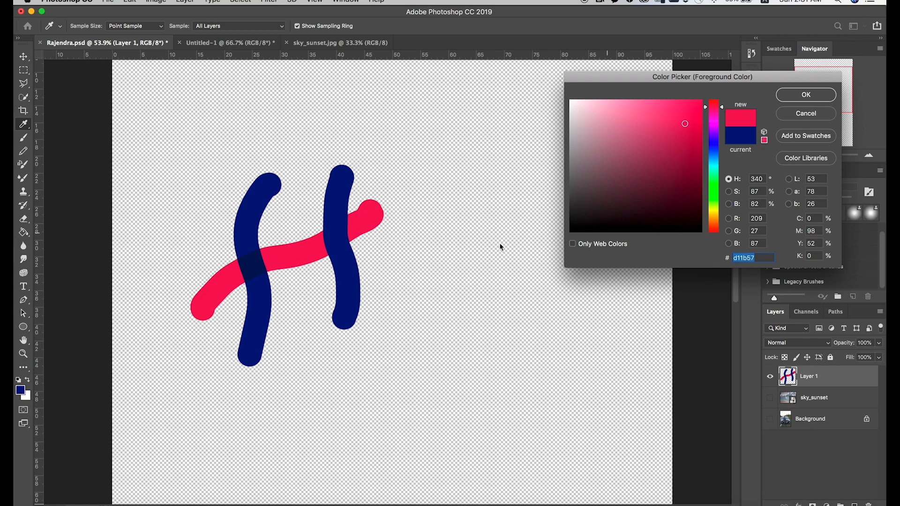
left_click(259, 311)
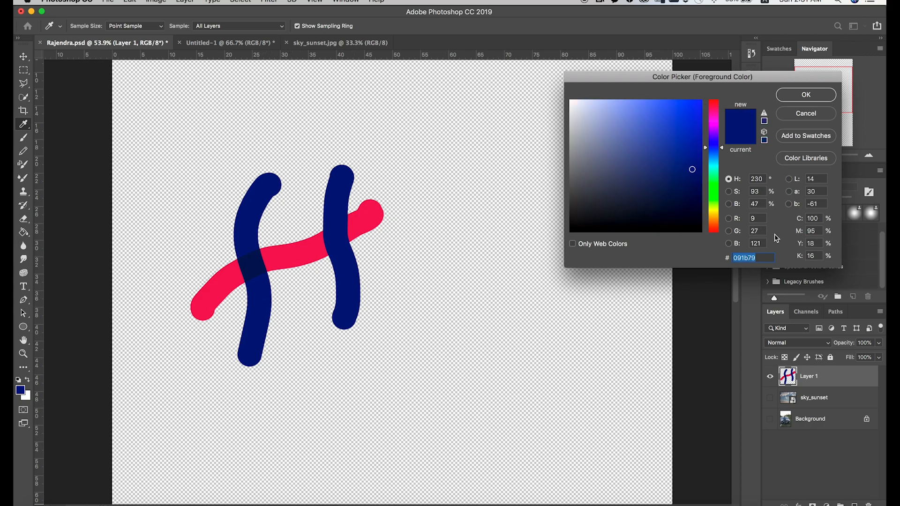
- Set the foreground colour to 091b57, sampled from the Darken overlap of the strokes, and return to the Brush tool
left_click(253, 268)
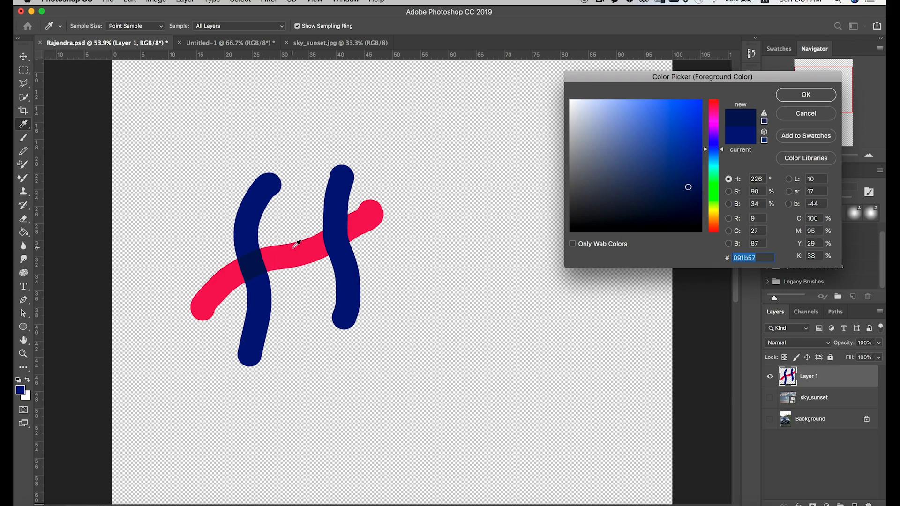
left_click(806, 95)
key("b")
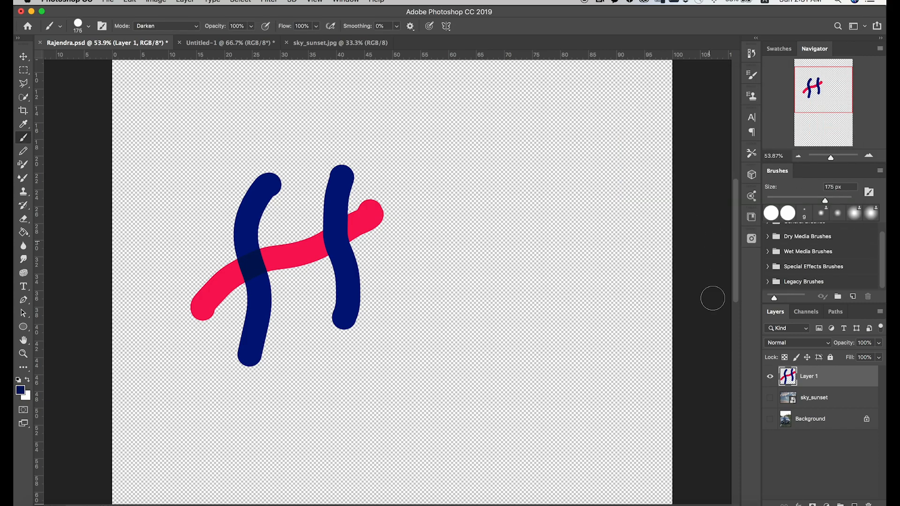
- Hide Layer 1, make only the Background layer visible and select it
left_click(770, 376)
left_click(771, 398)
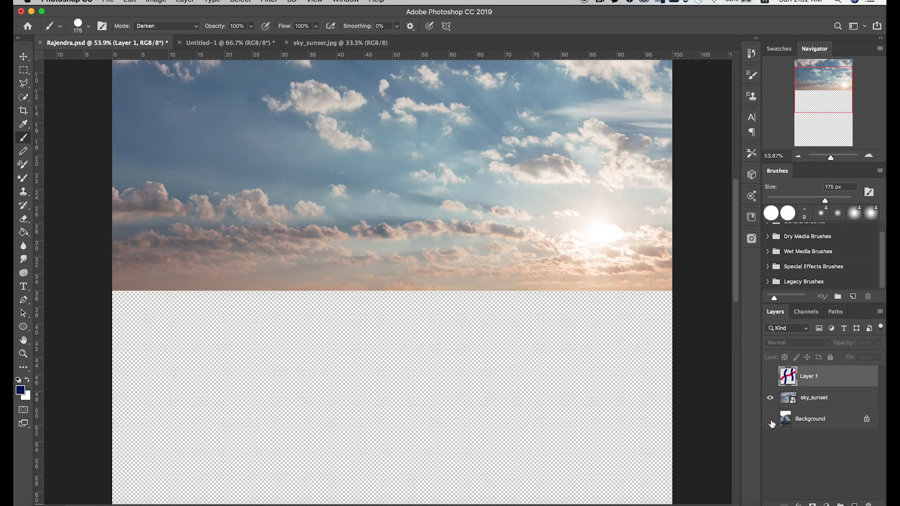
left_click(770, 419)
left_click(771, 397)
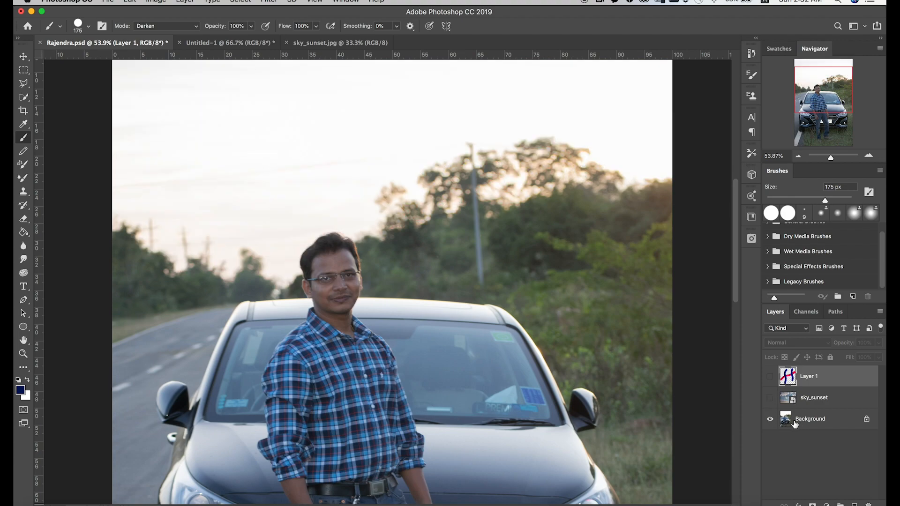
left_click(797, 422)
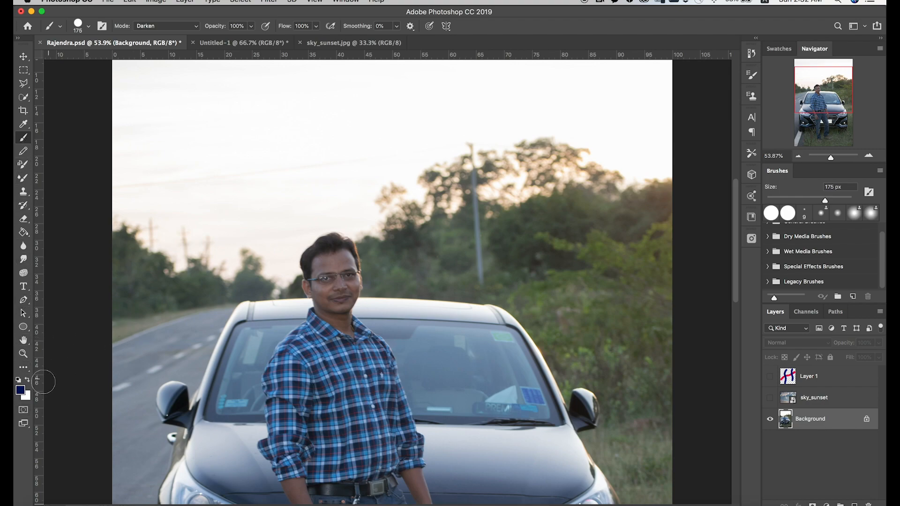
- Sample several points of the portrait's blank sky in the foreground Color Picker to examine their RGB values, keeping the current foreground colour
left_click(20, 390)
left_click(233, 143)
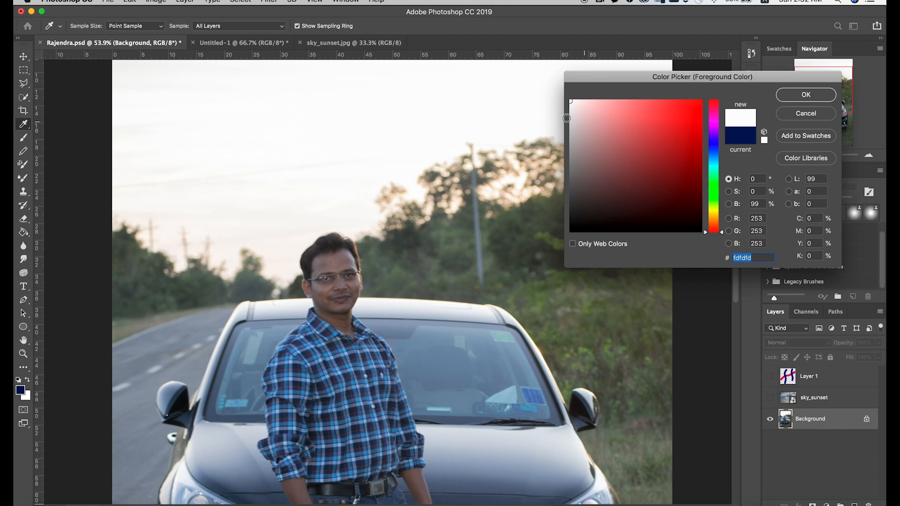
left_click(367, 162)
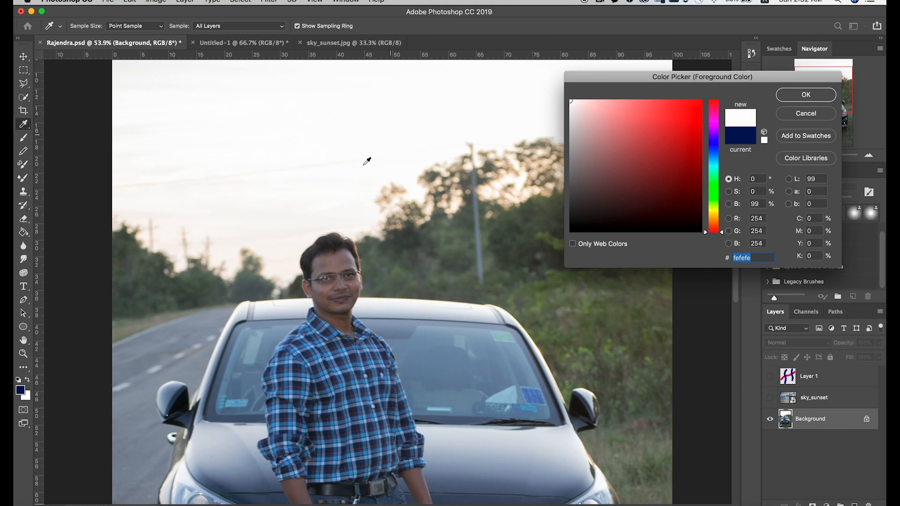
left_click(272, 217)
left_click(183, 212)
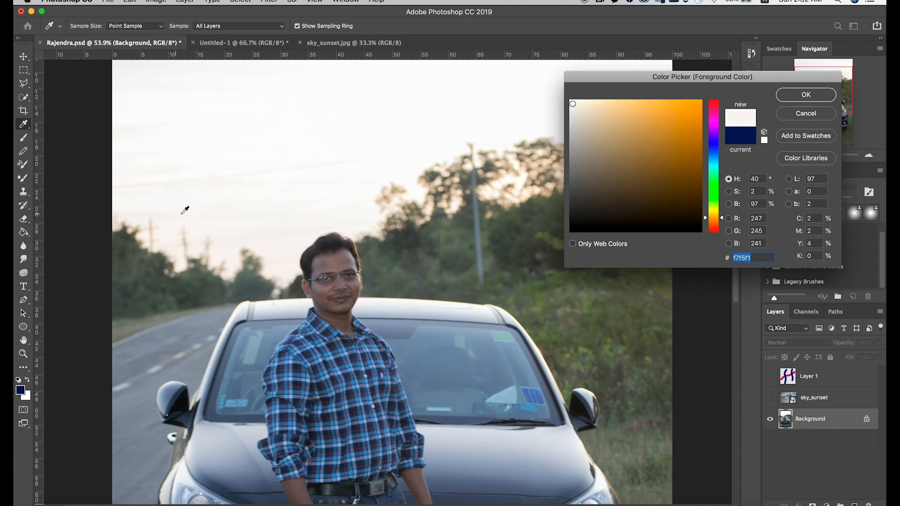
left_click(172, 136)
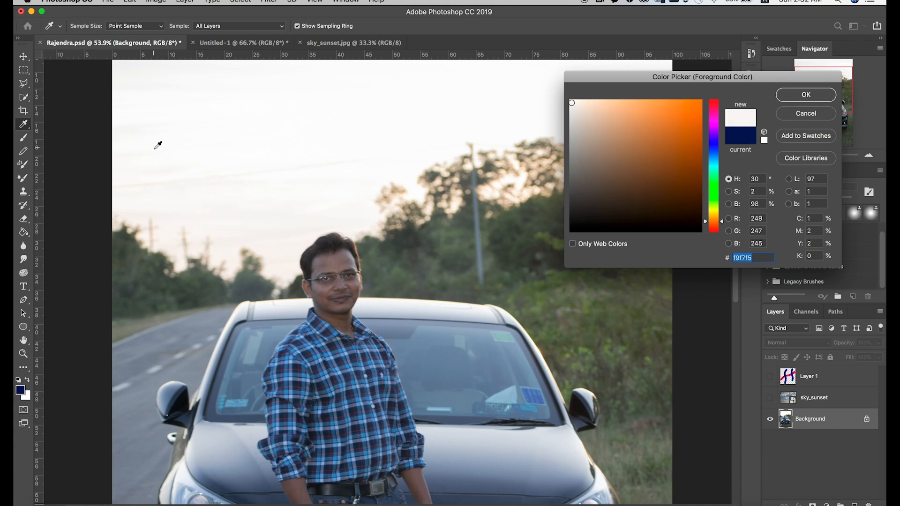
left_click_drag(158, 146, 346, 112)
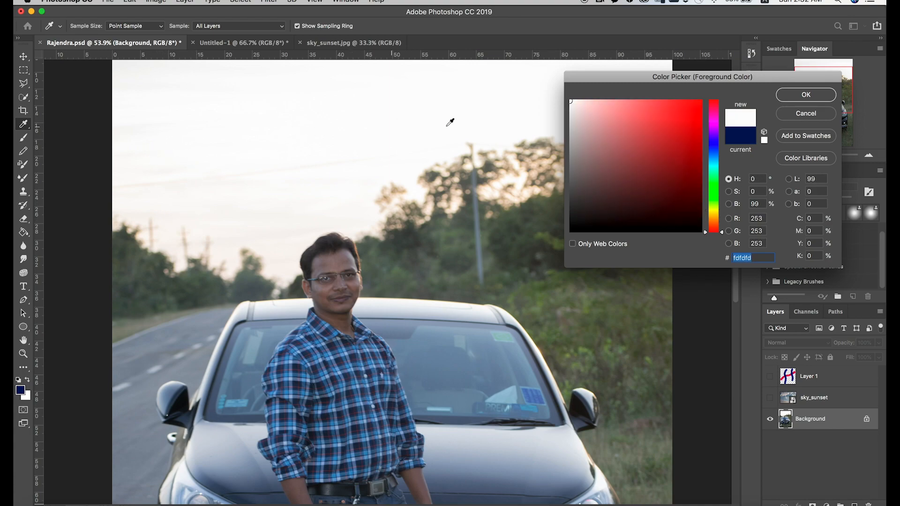
left_click(800, 116)
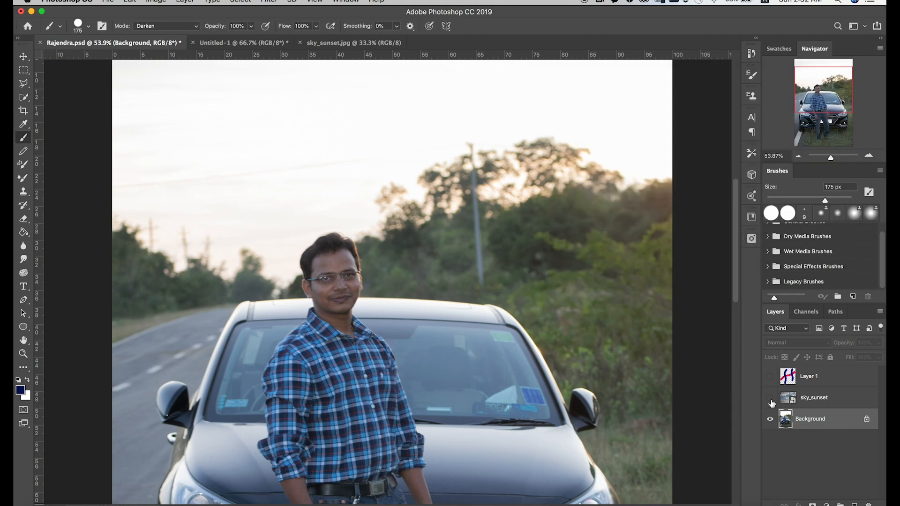
- Show only the sky_sunset layer and sample its blue sky and clouds in the foreground Color Picker to examine RGB values, keeping the current colour
left_click(770, 398)
left_click(771, 420)
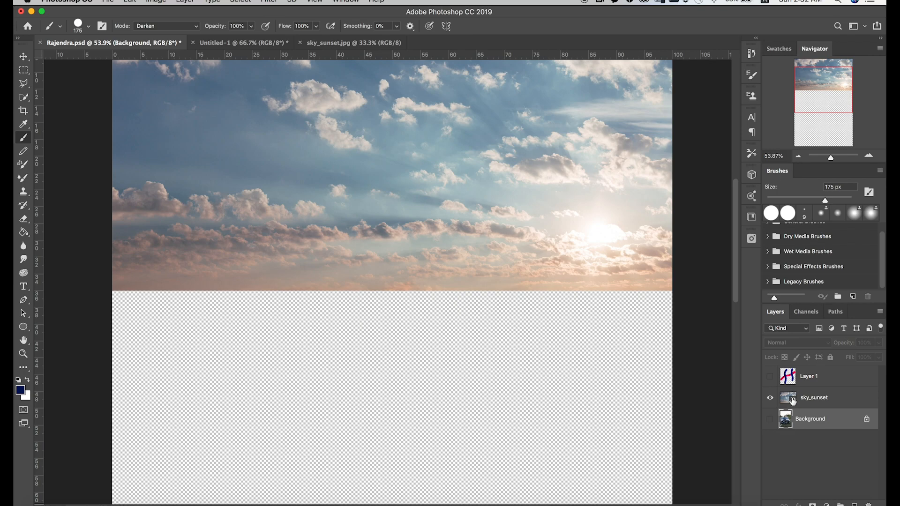
left_click(20, 391)
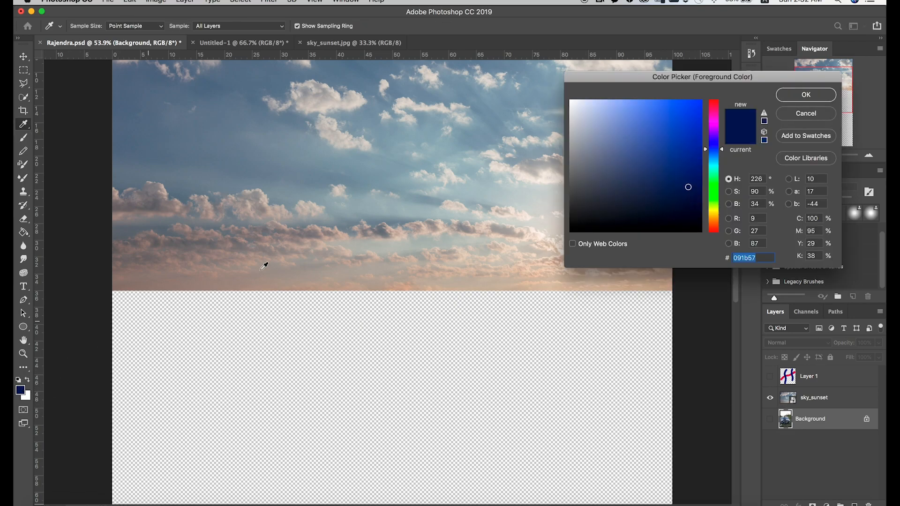
left_click_drag(335, 170, 190, 177)
left_click(231, 148)
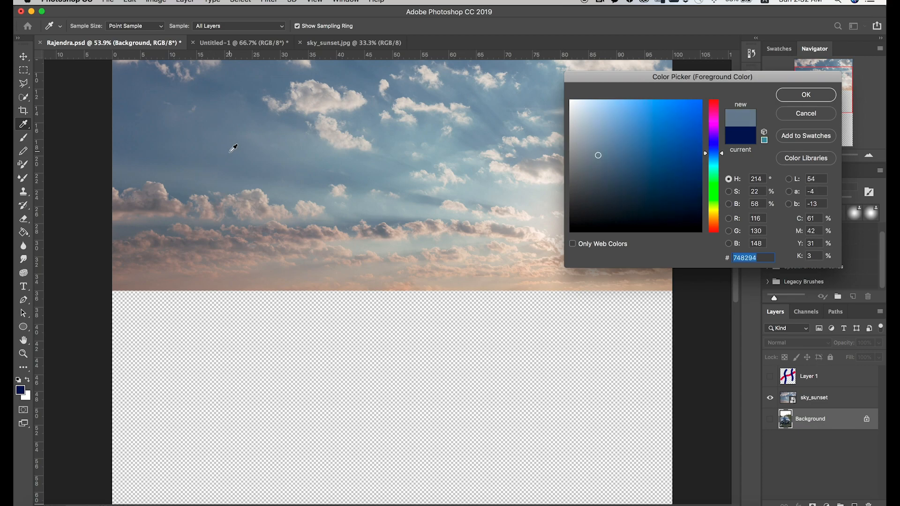
left_click_drag(274, 246, 532, 177)
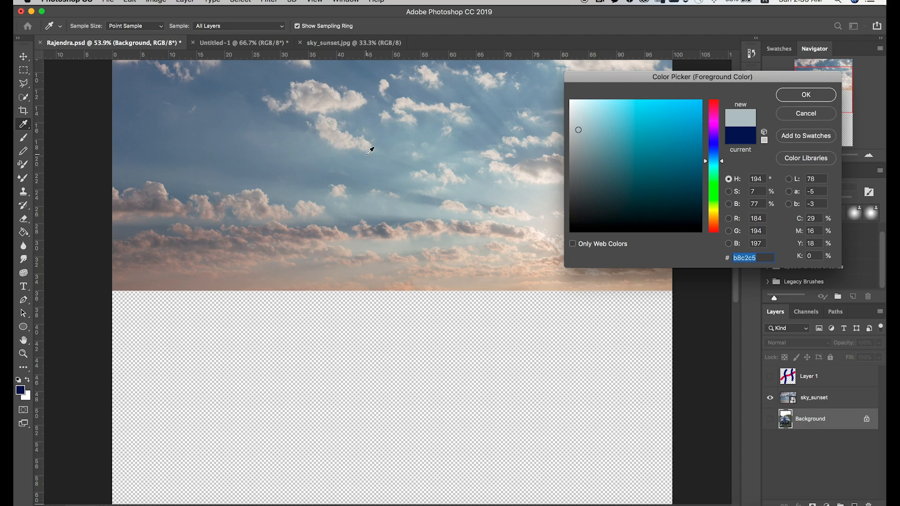
left_click_drag(370, 151, 489, 229)
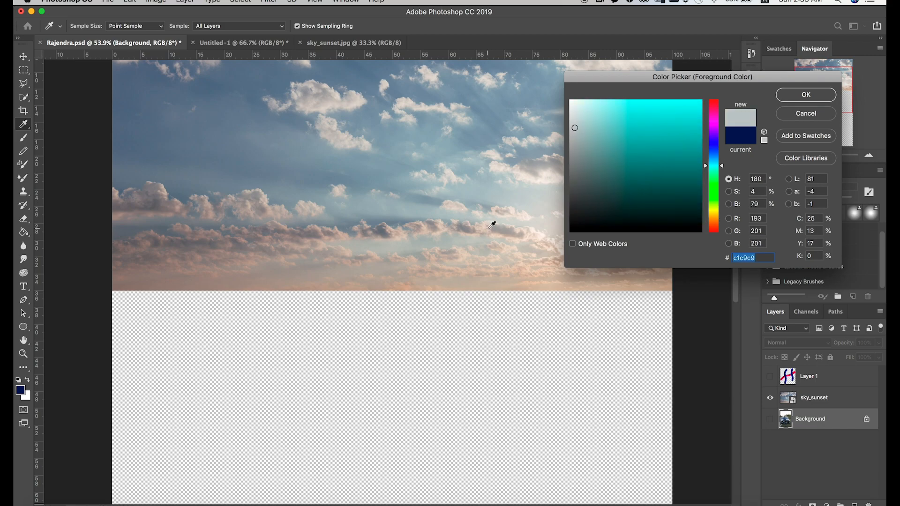
left_click(795, 115)
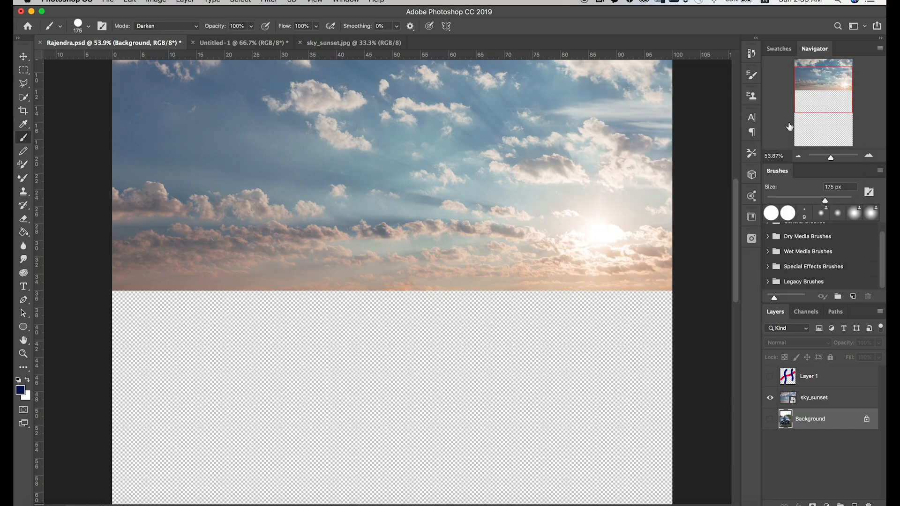
- Show the Background layer together with sky_sunset, comparing the portrait with the sunset sky hidden and shown
left_click(770, 419)
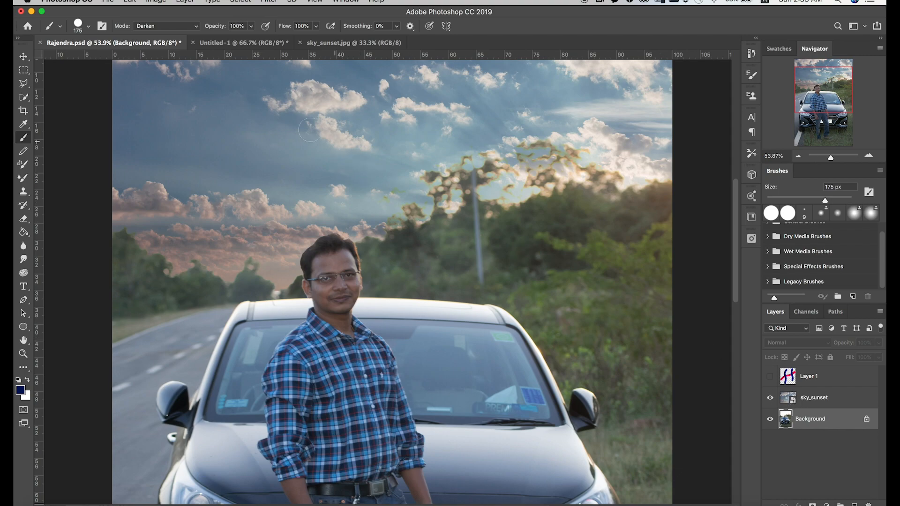
left_click(769, 398)
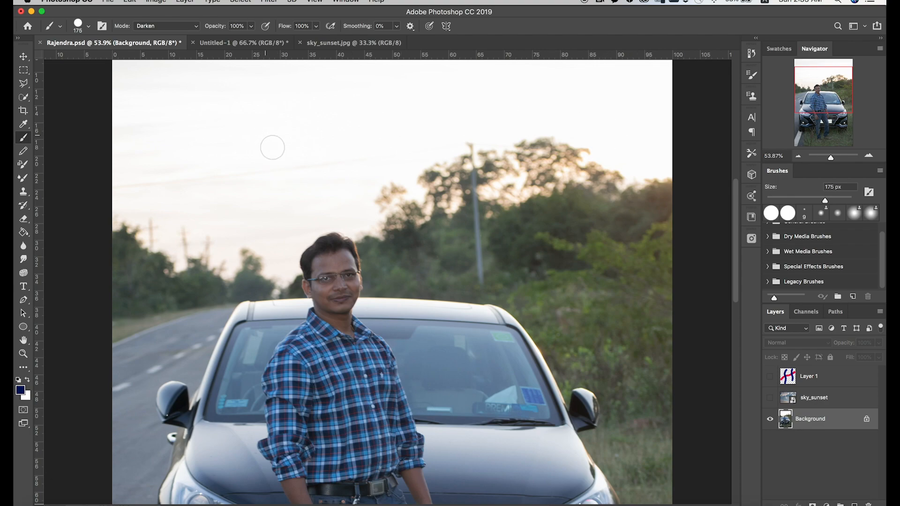
left_click(770, 398)
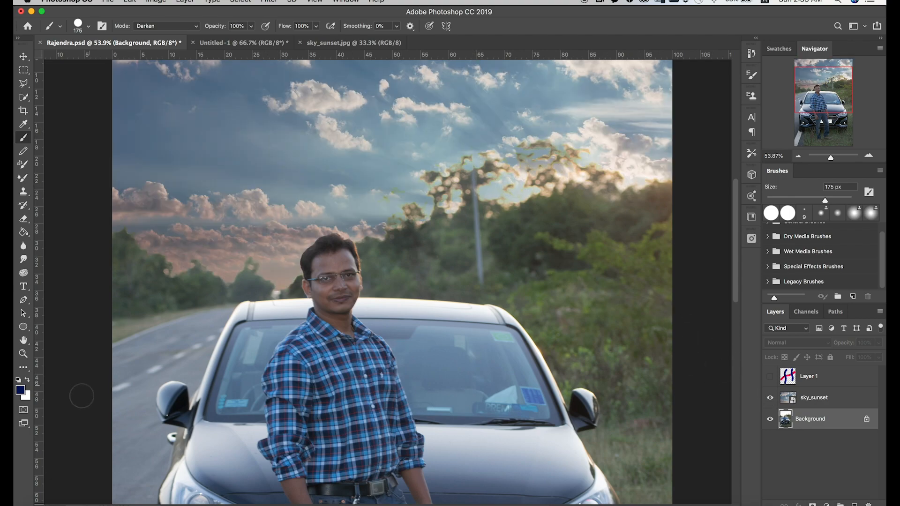
- Sample the utility pole and the adjacent tree and sky areas of the blended image in the foreground Color Picker to compare their RGB values
left_click(20, 390)
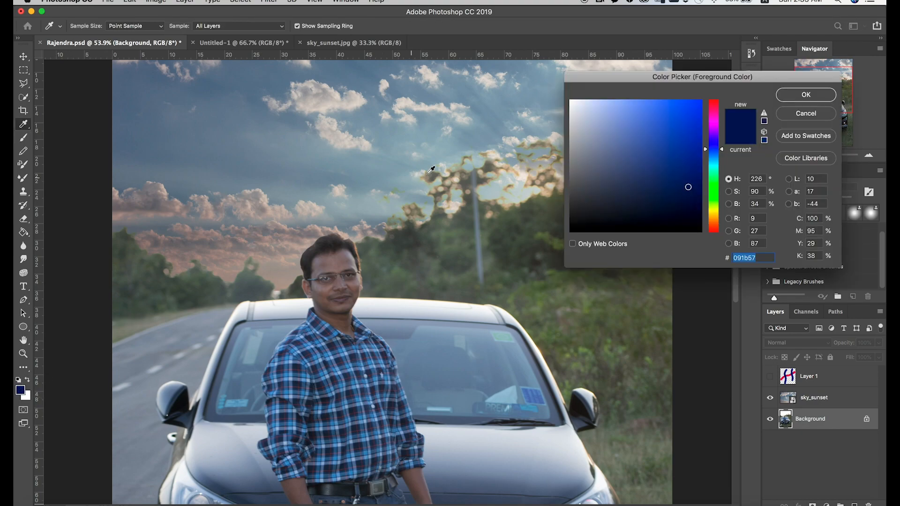
left_click(472, 183)
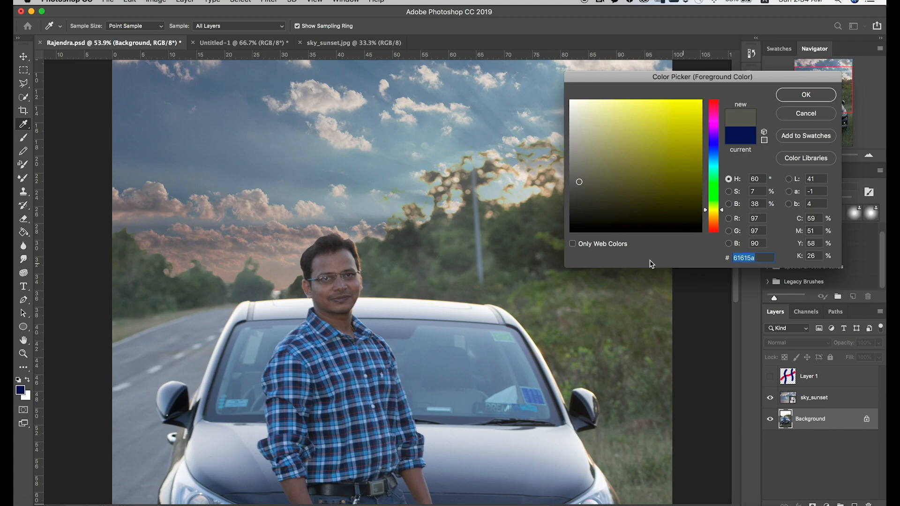
left_click(475, 170)
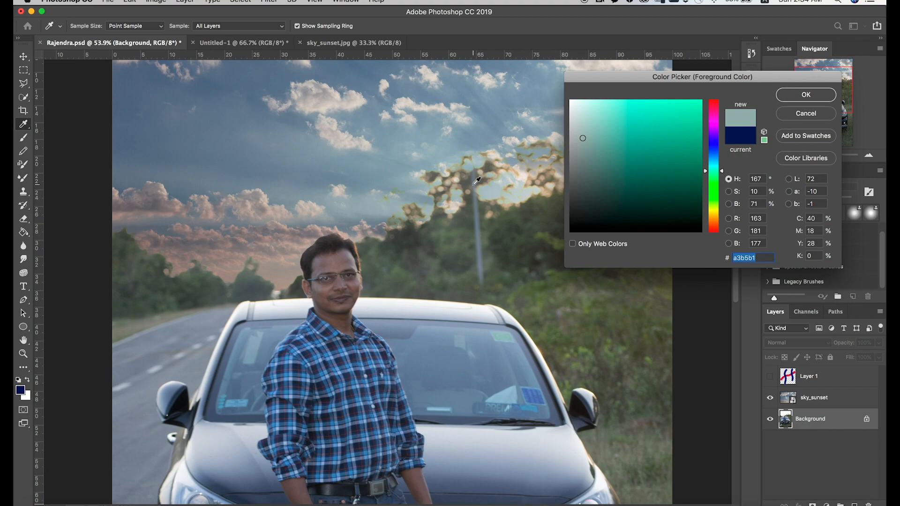
left_click_drag(472, 177, 475, 179)
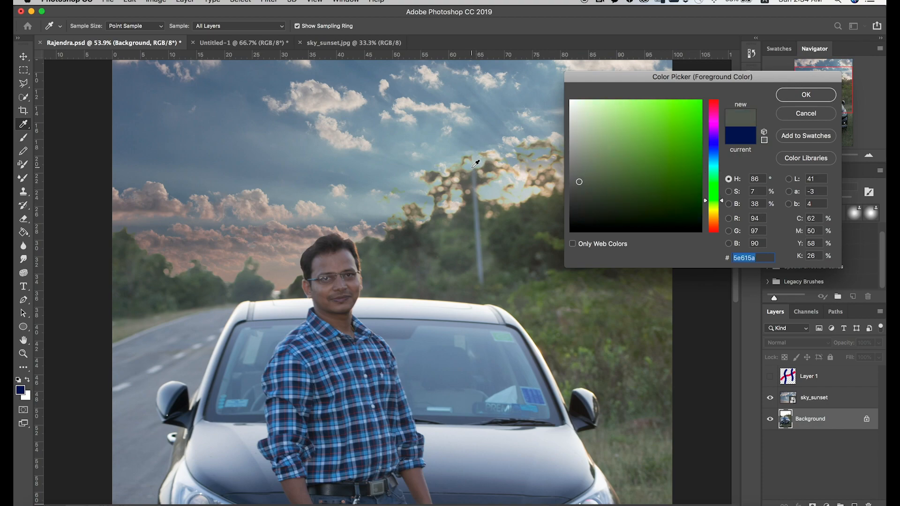
left_click(474, 166)
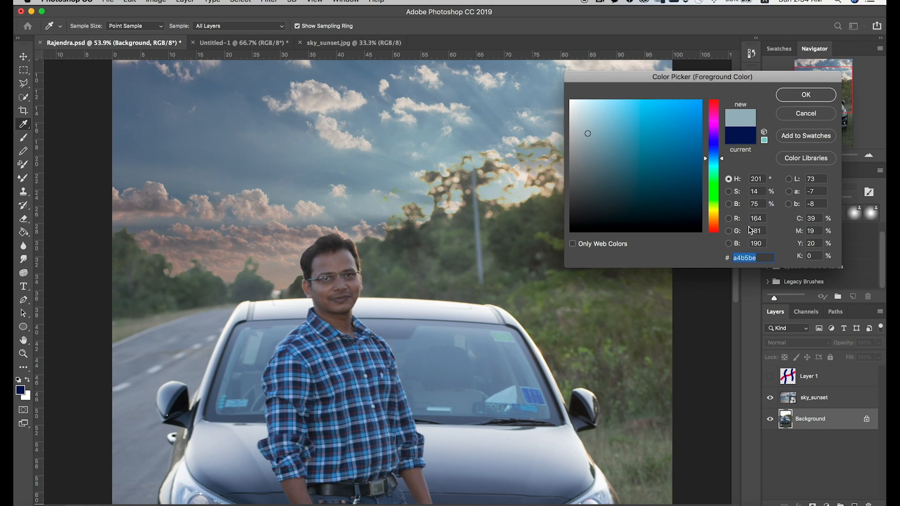
left_click(469, 179)
left_click_drag(470, 175, 480, 205)
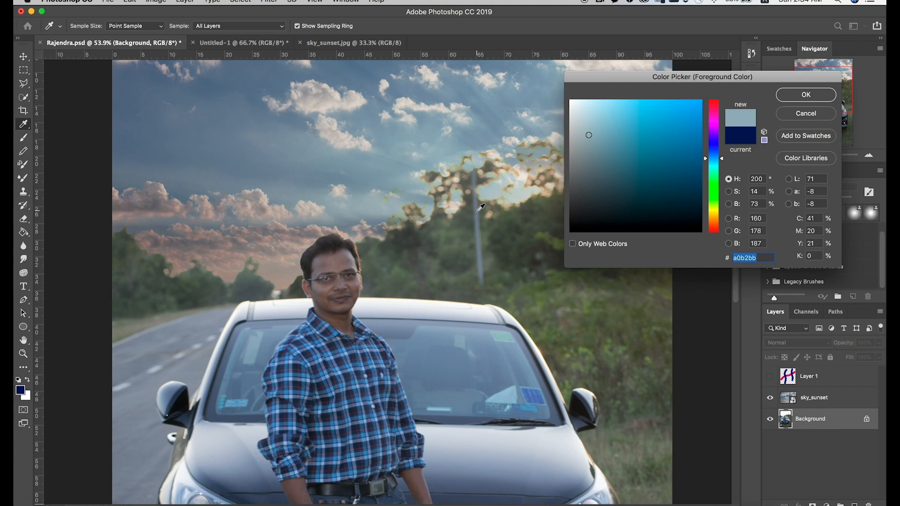